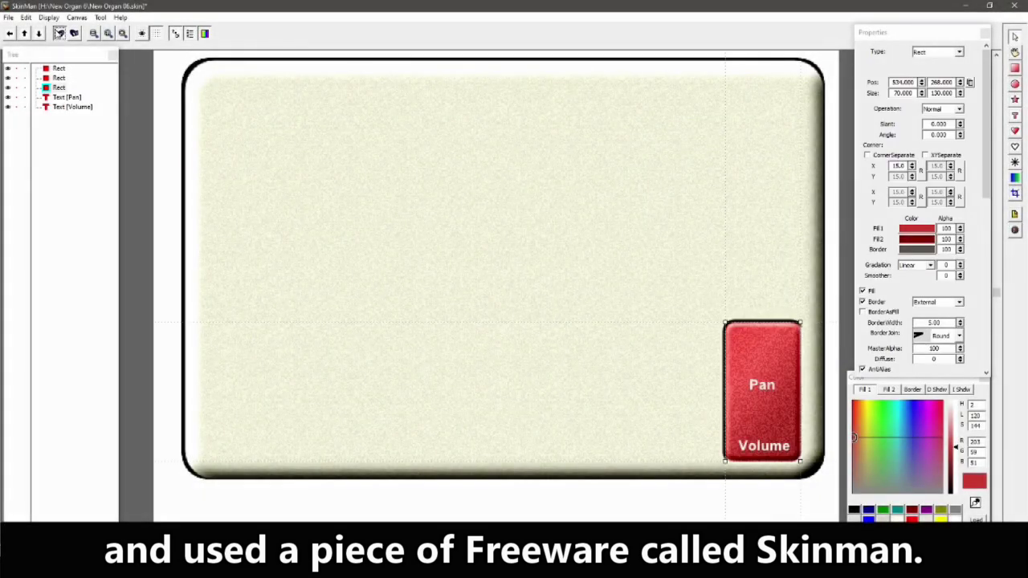
- Add the Fine/Semi/Octave, Organ 6 strip, blue envelope/EQ, orange effects and brown Vibrato/Rotary panels
click(59, 33)
click(58, 33)
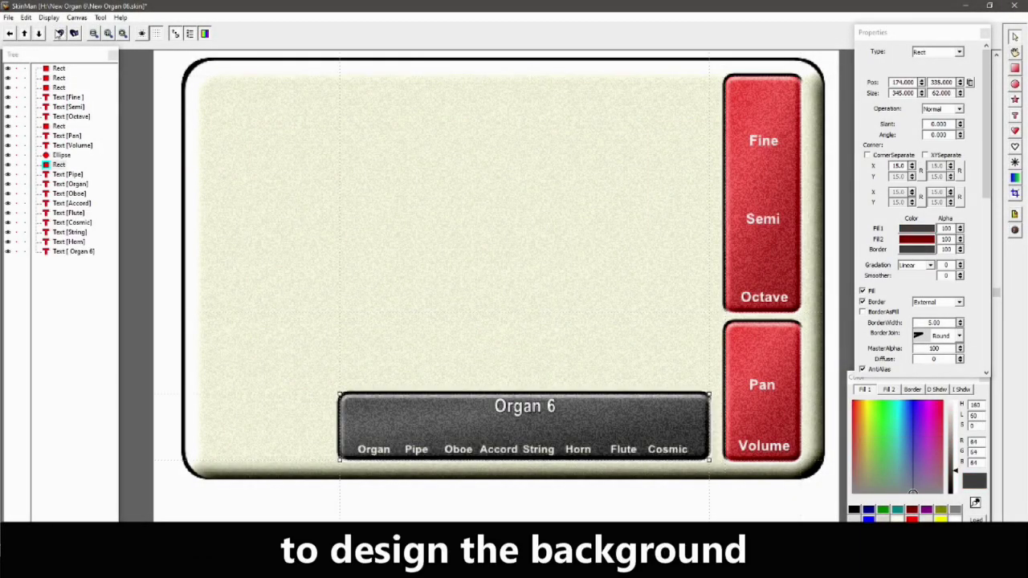
click(58, 32)
click(59, 33)
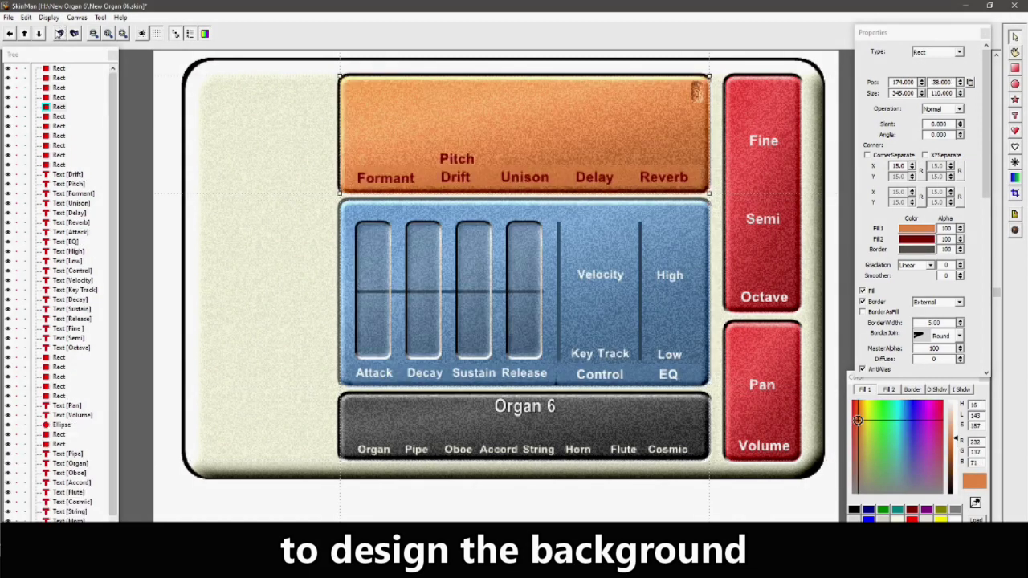
click(59, 33)
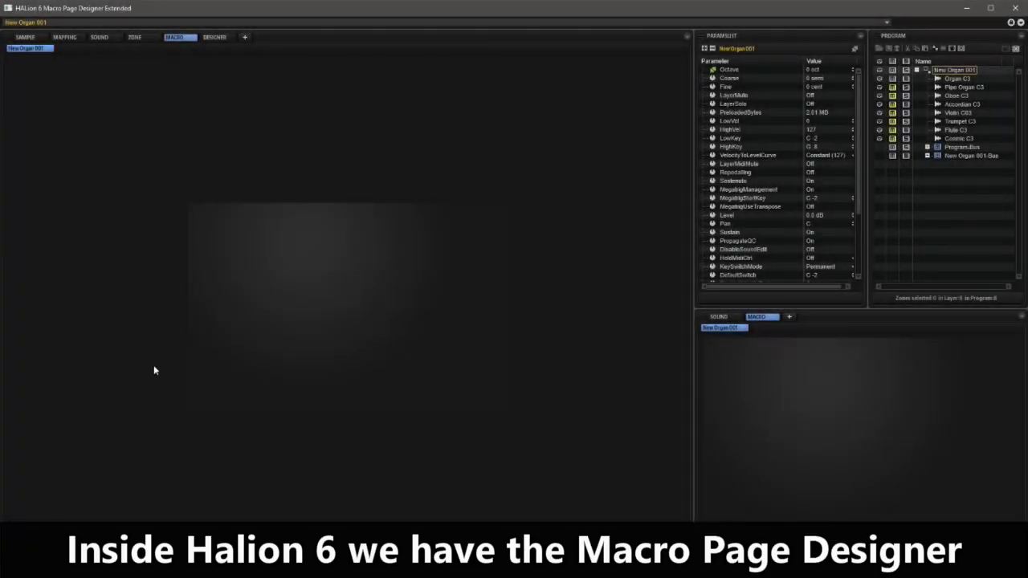
- In the Designer, drag vertical sliders from the Knobs folder onto the Attack and Decay slots
click(215, 37)
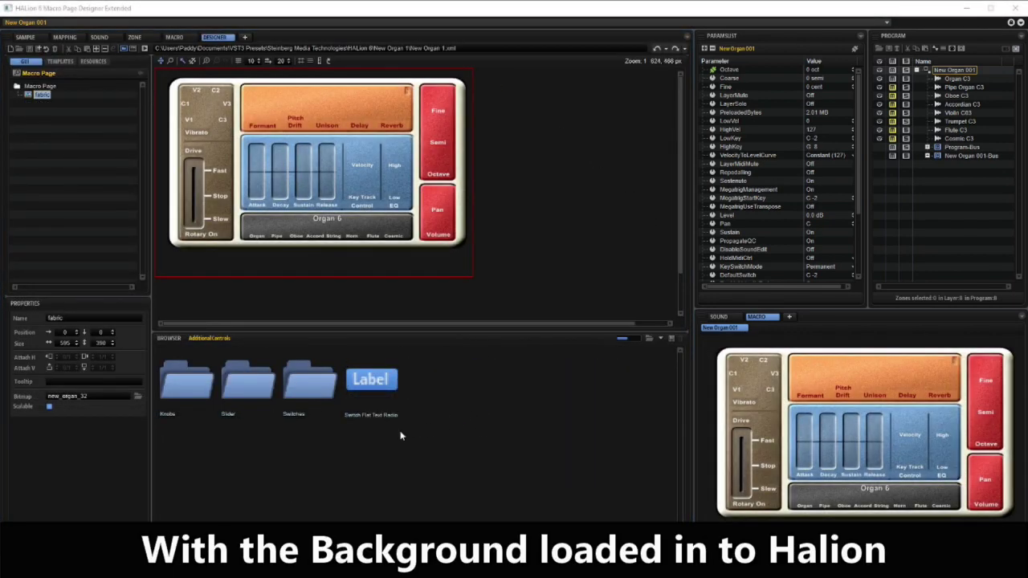
double_click(193, 383)
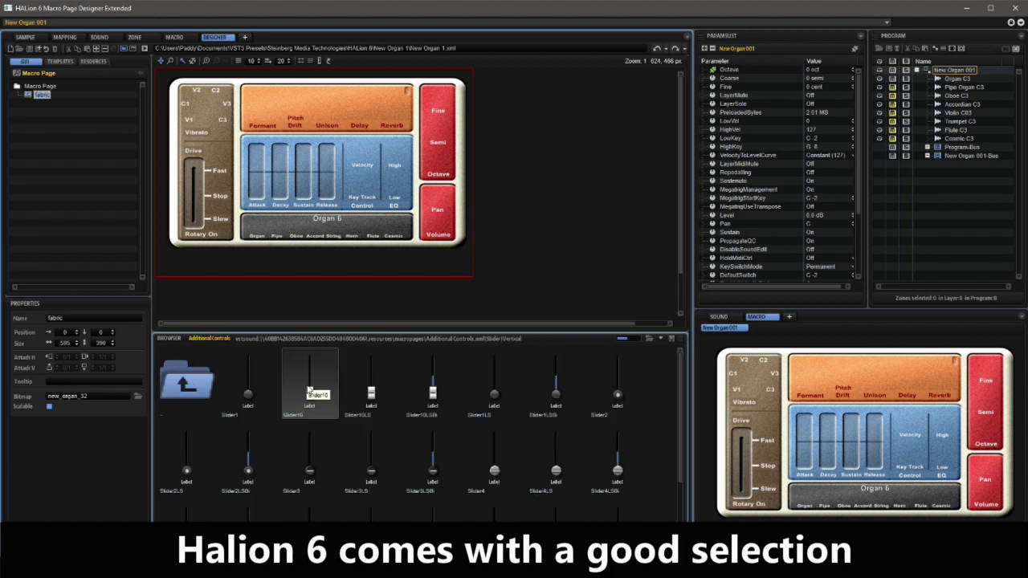
drag(309, 384, 257, 186)
scroll(257, 186, up, 1)
drag(359, 188, 498, 187)
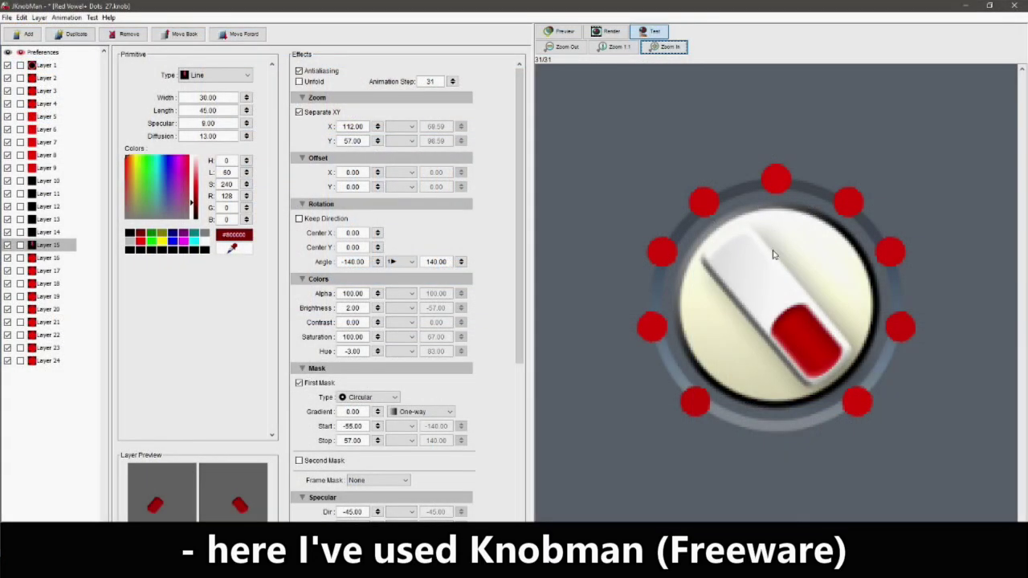
- Turn the red-dotted knob in KnobMan's Test view down to its minimum to preview its frames
drag(773, 259, 739, 314)
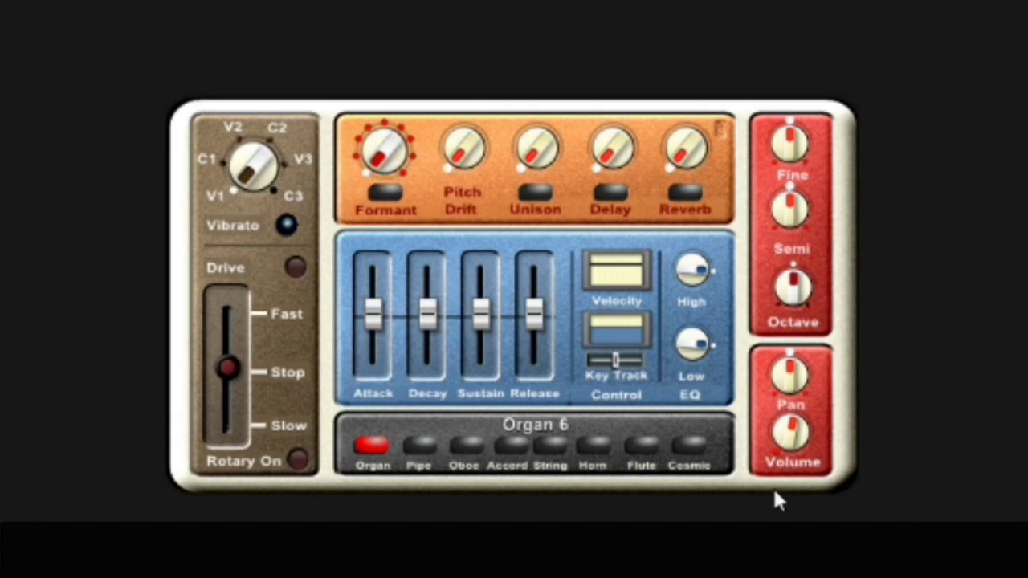
drag(791, 438, 827, 464)
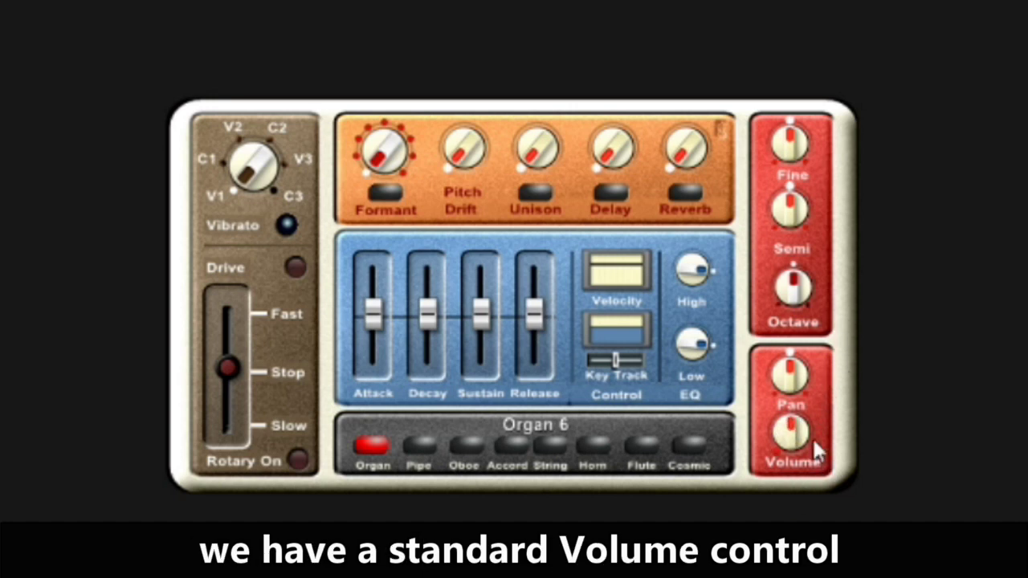
drag(807, 394, 827, 408)
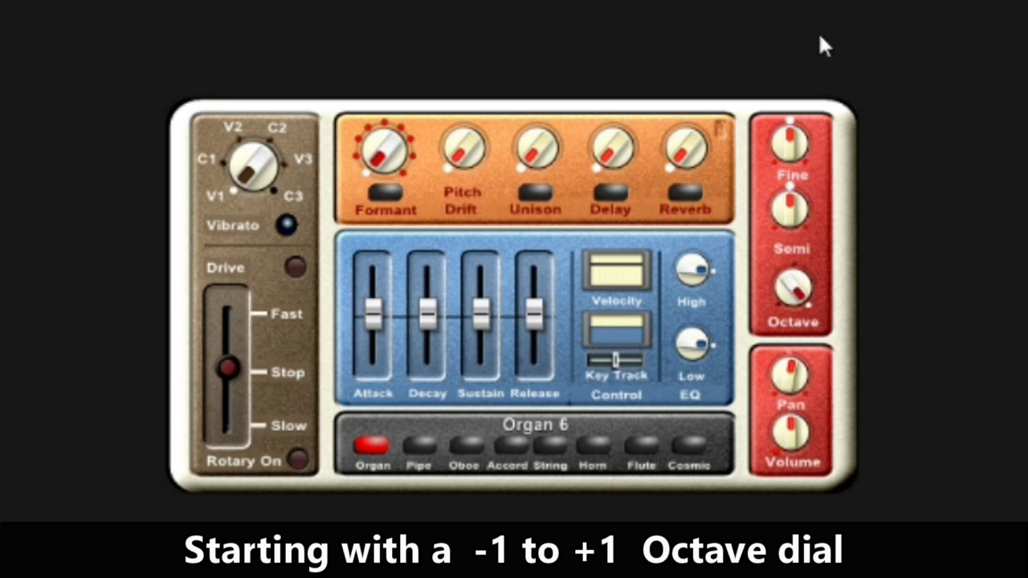
drag(793, 285, 803, 366)
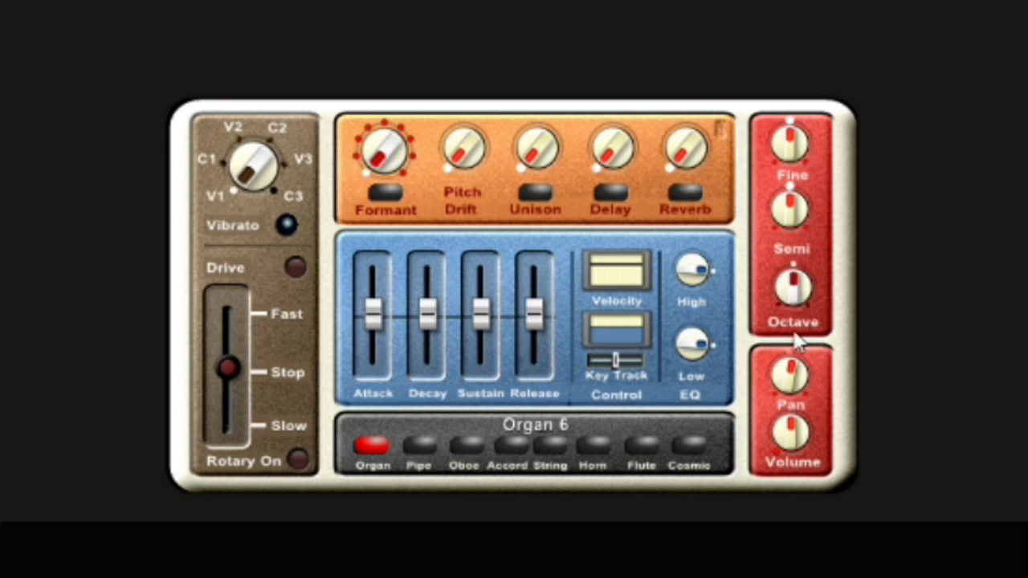
drag(795, 223, 811, 143)
drag(813, 204, 822, 228)
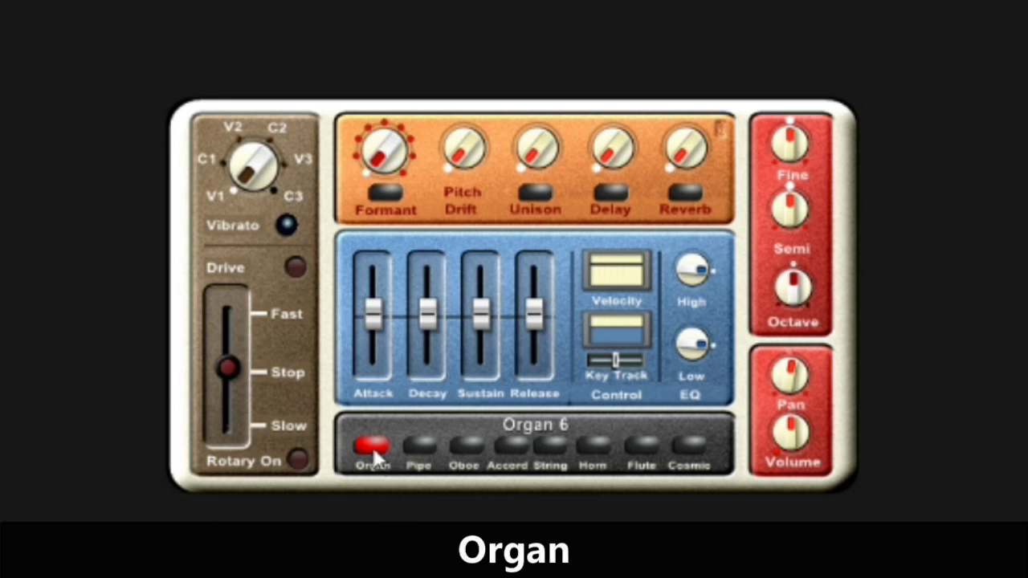
- Audition the Pipe, Oboe, Accord, String, Horn, Flute and Cosmic sounds in turn, ending on Cosmic
click(426, 451)
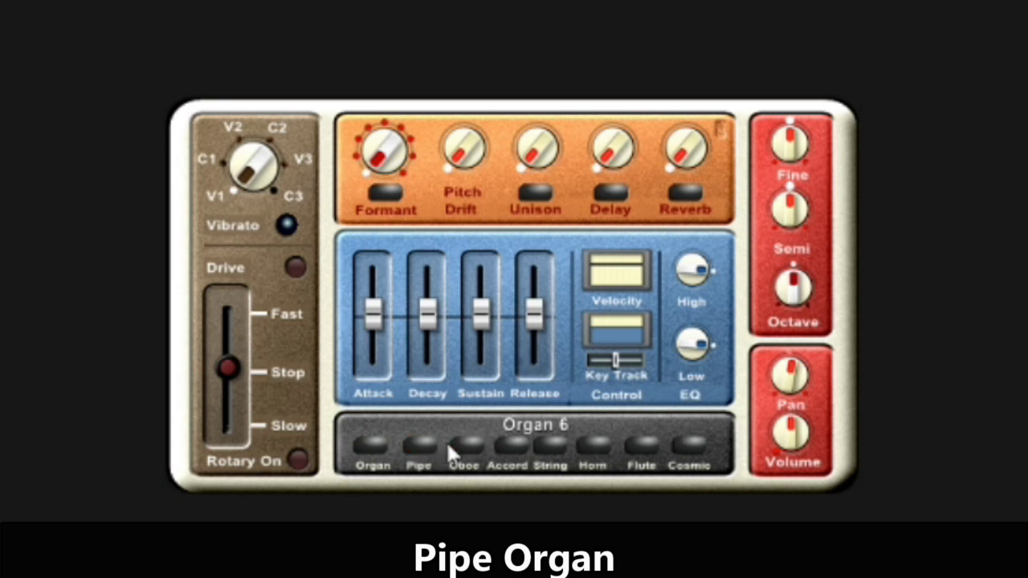
click(465, 451)
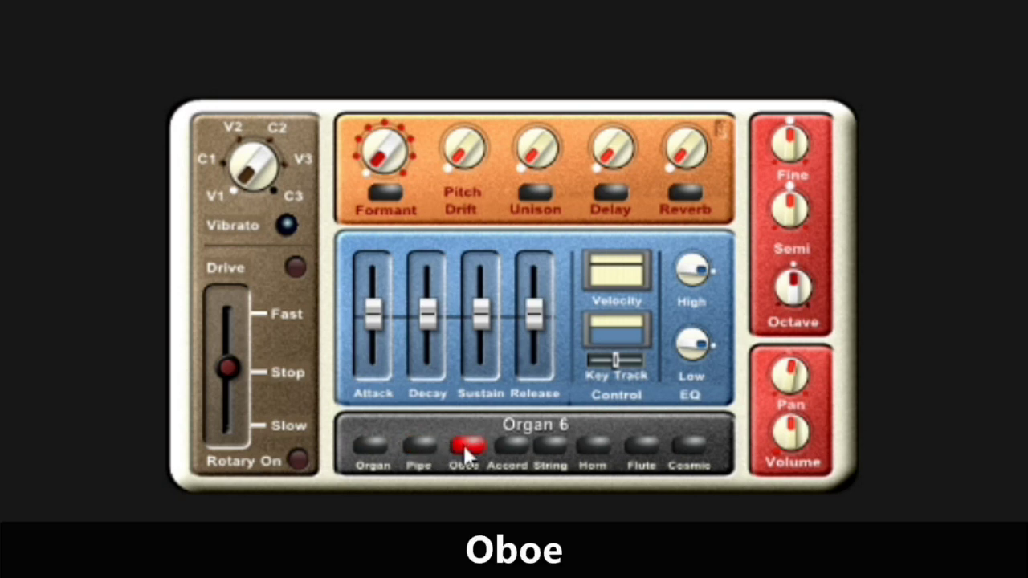
click(519, 451)
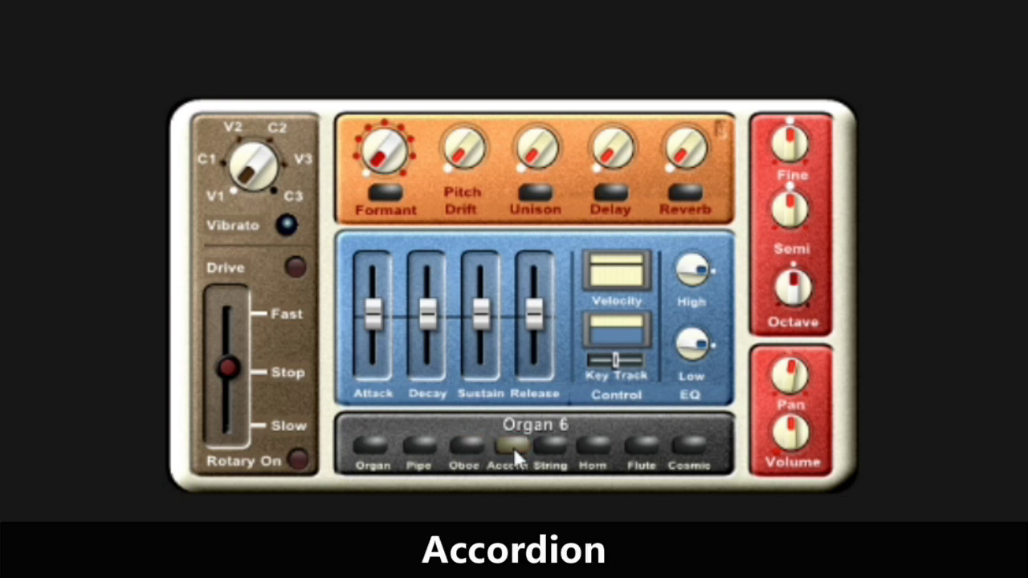
click(553, 449)
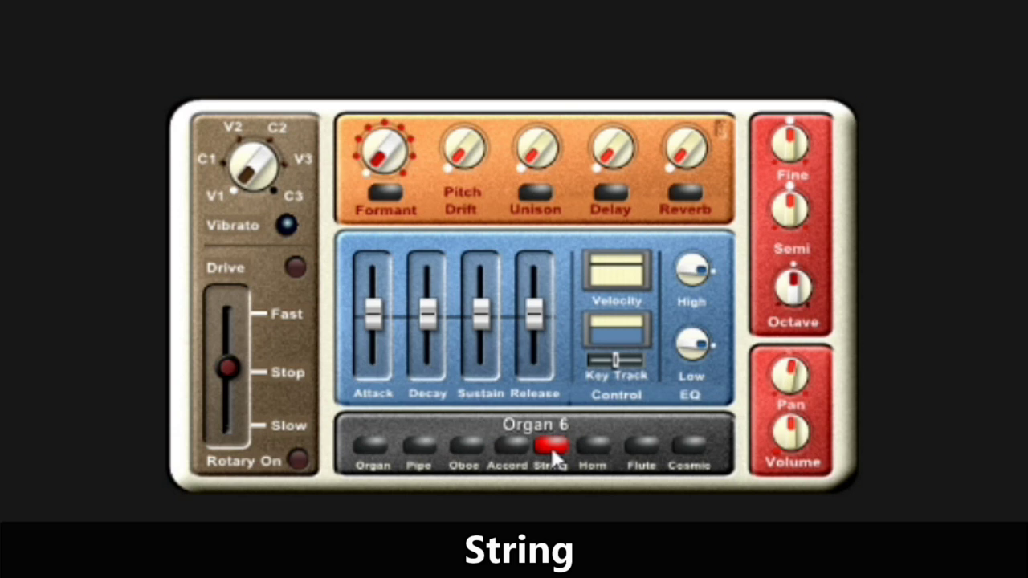
click(594, 448)
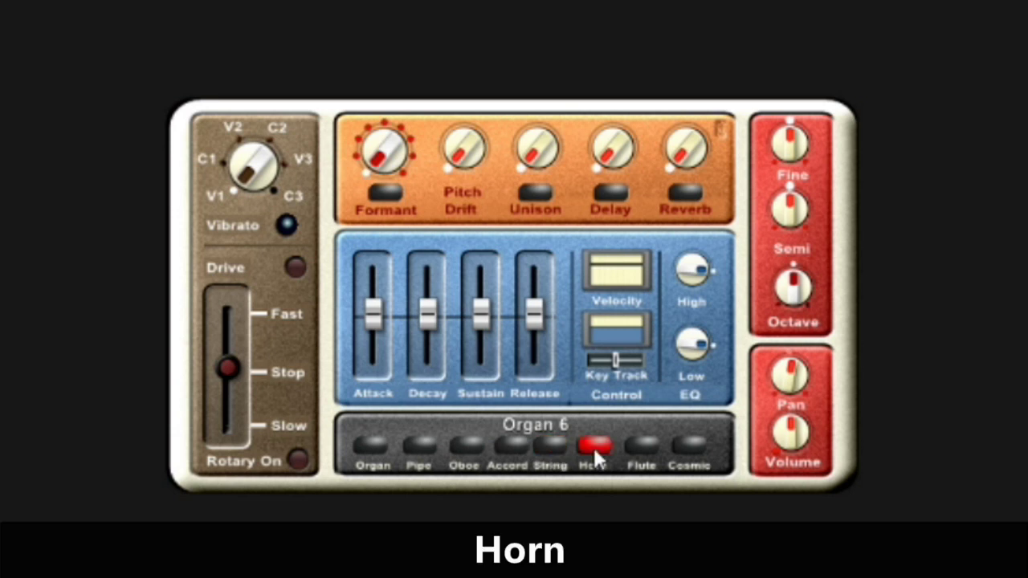
click(640, 450)
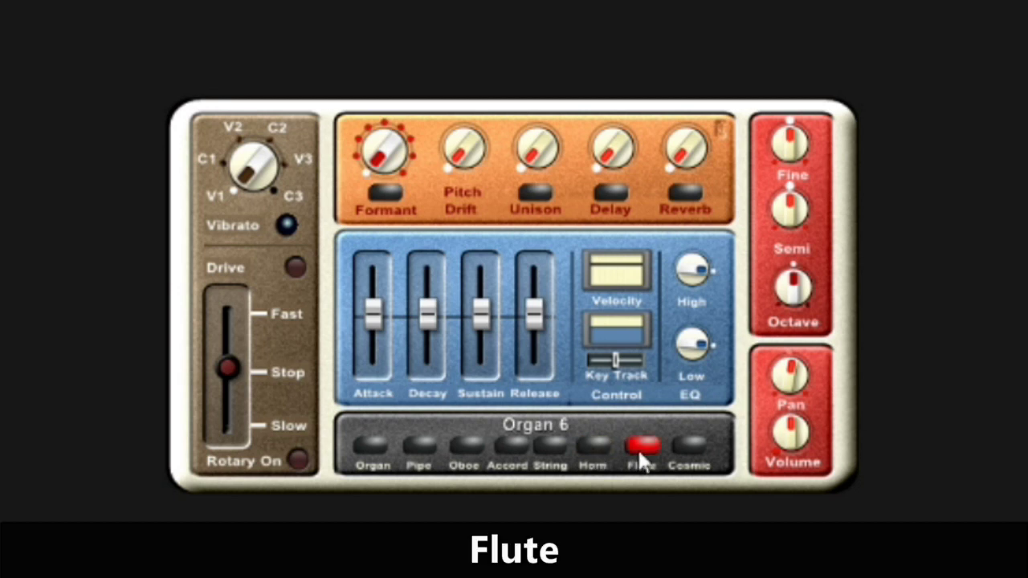
click(690, 448)
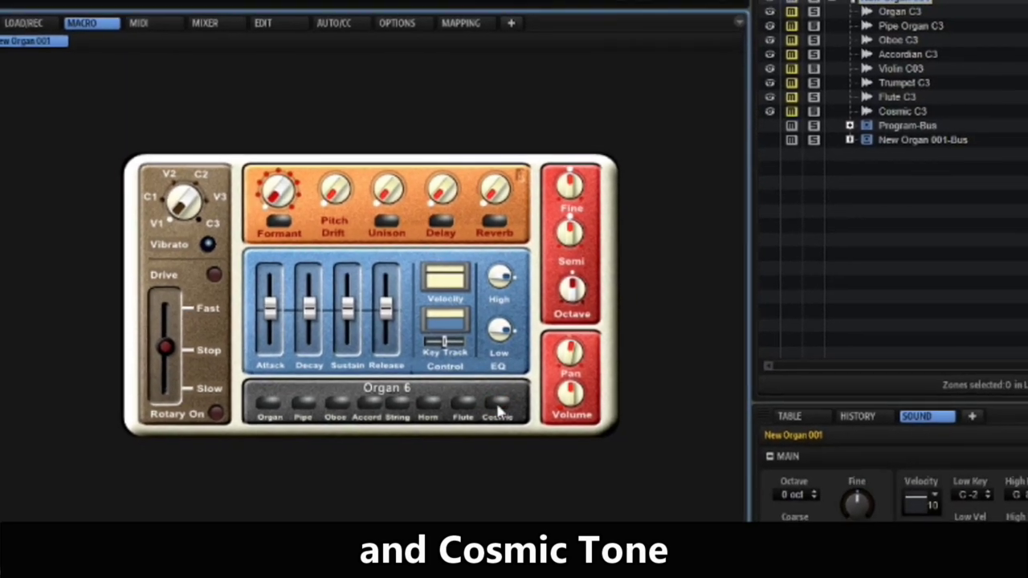
- Switch back to Organ, select the Organ C3 layer and view its keyboard mapping, then return to the macro page
click(278, 408)
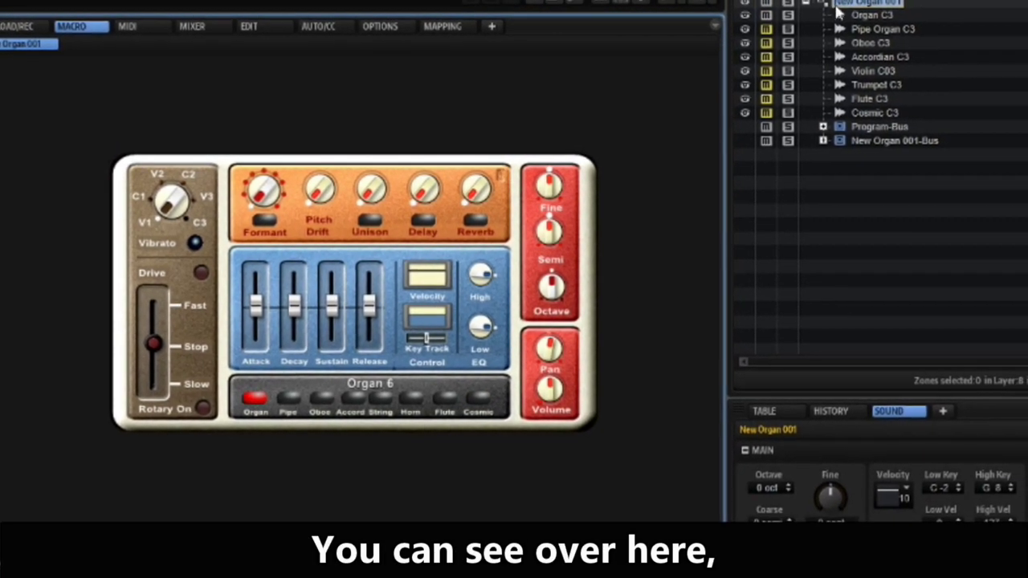
click(873, 14)
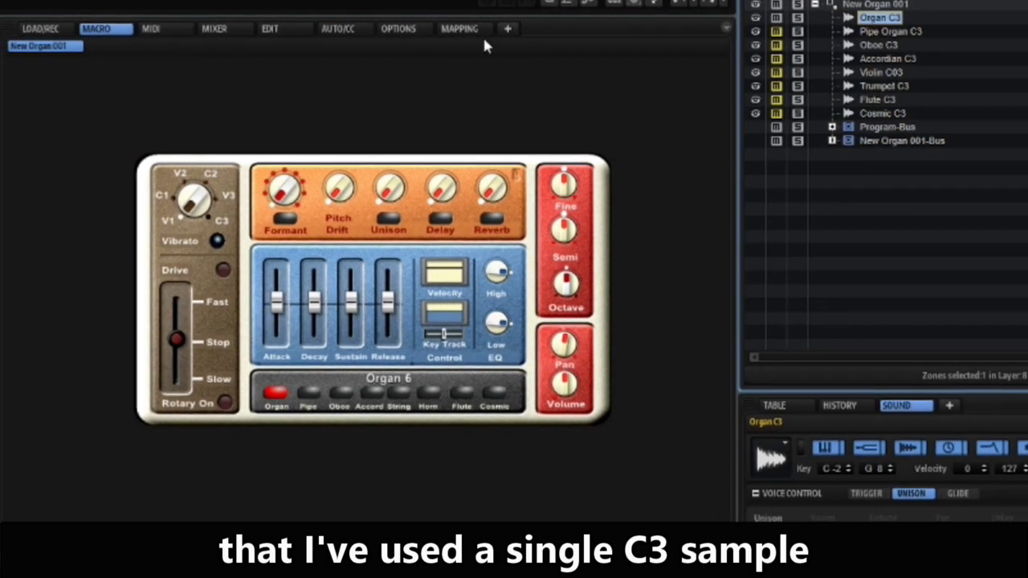
click(460, 29)
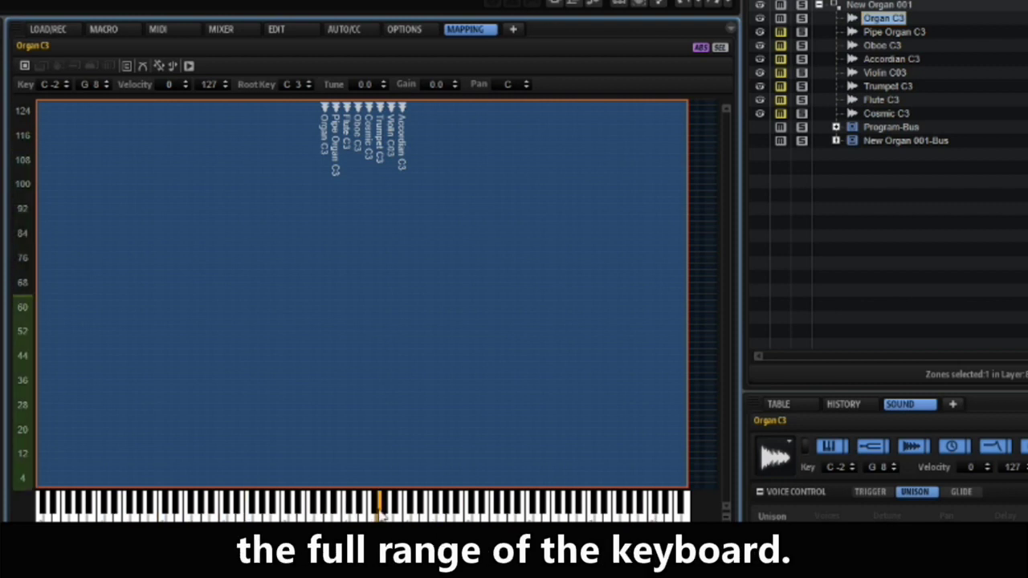
click(117, 29)
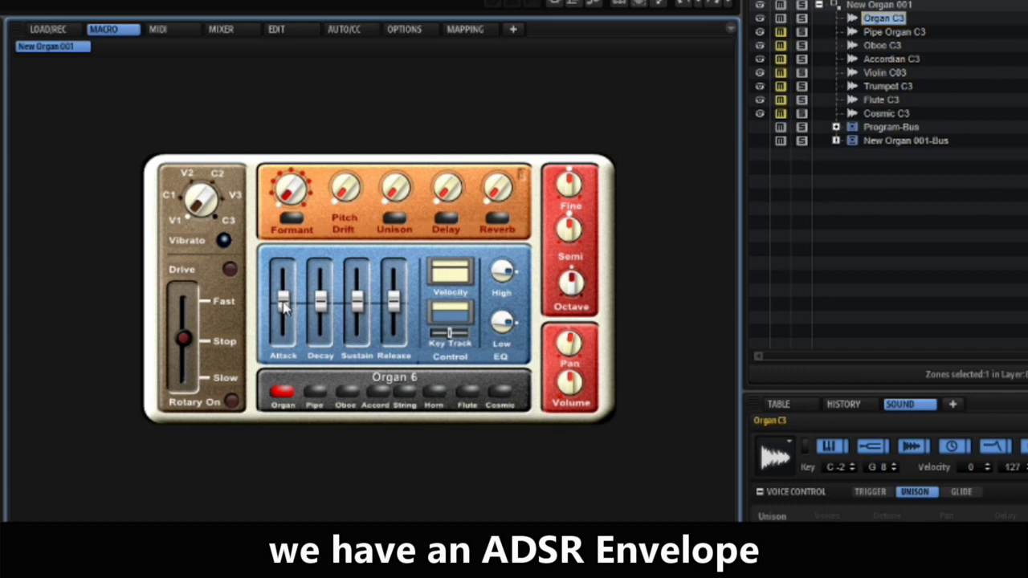
- Lower the Attack and Sustain levels and raise Decay slightly
drag(284, 311, 282, 354)
drag(359, 321, 359, 347)
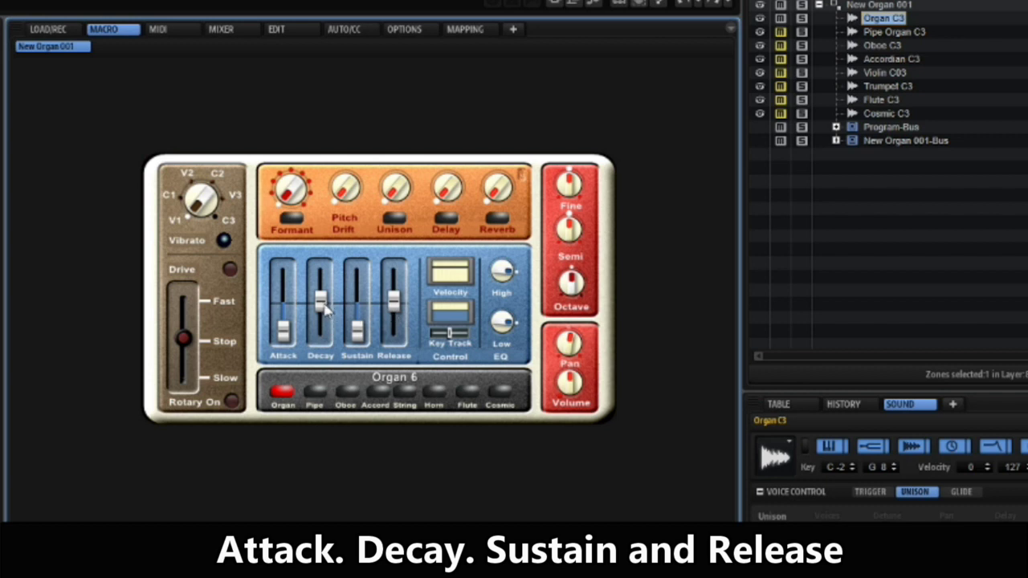
drag(324, 309, 397, 295)
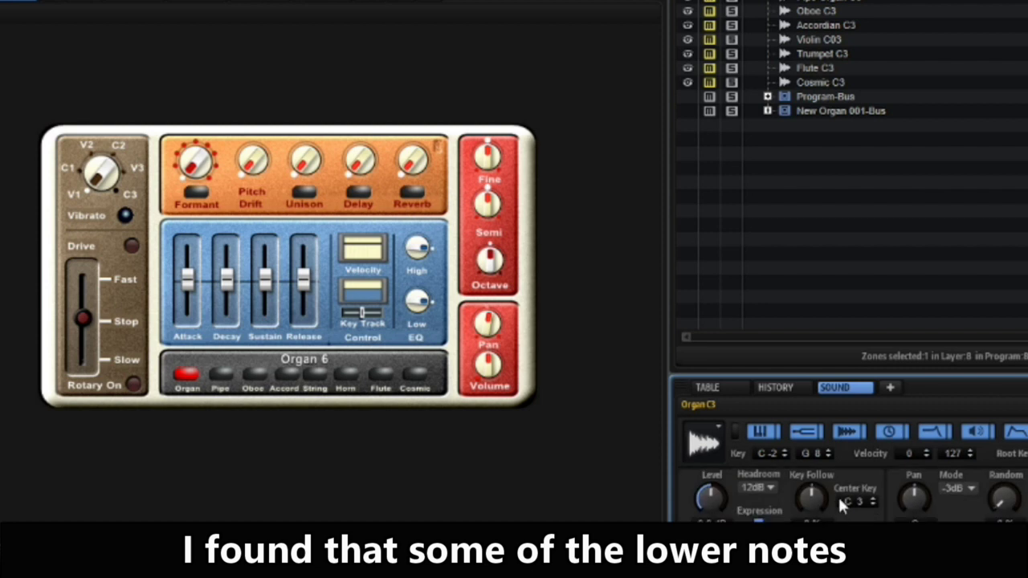
- Try Key Follow and key tracking amounts, finishing with key tracking at its full slope
drag(806, 498, 806, 490)
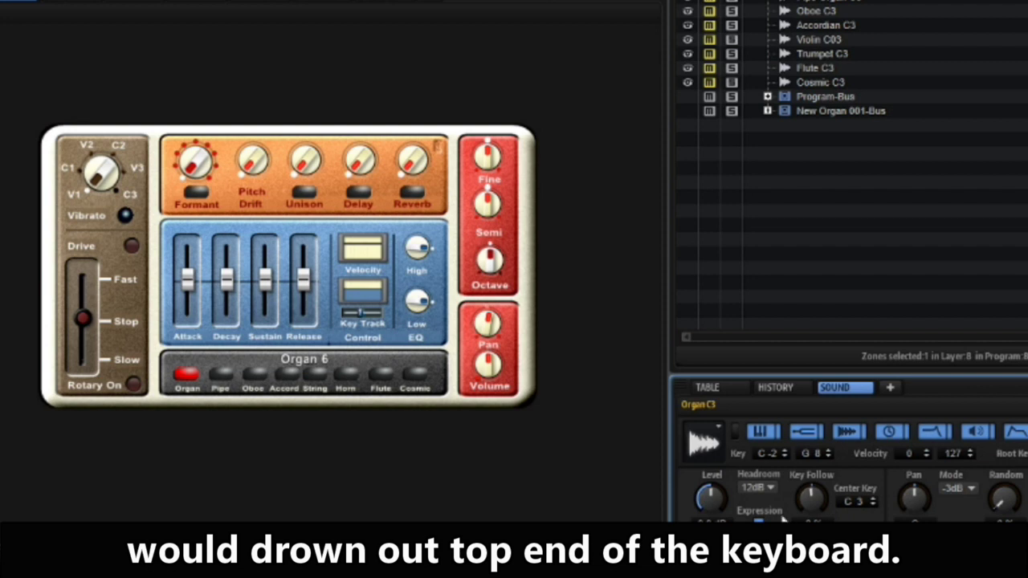
drag(360, 318, 268, 337)
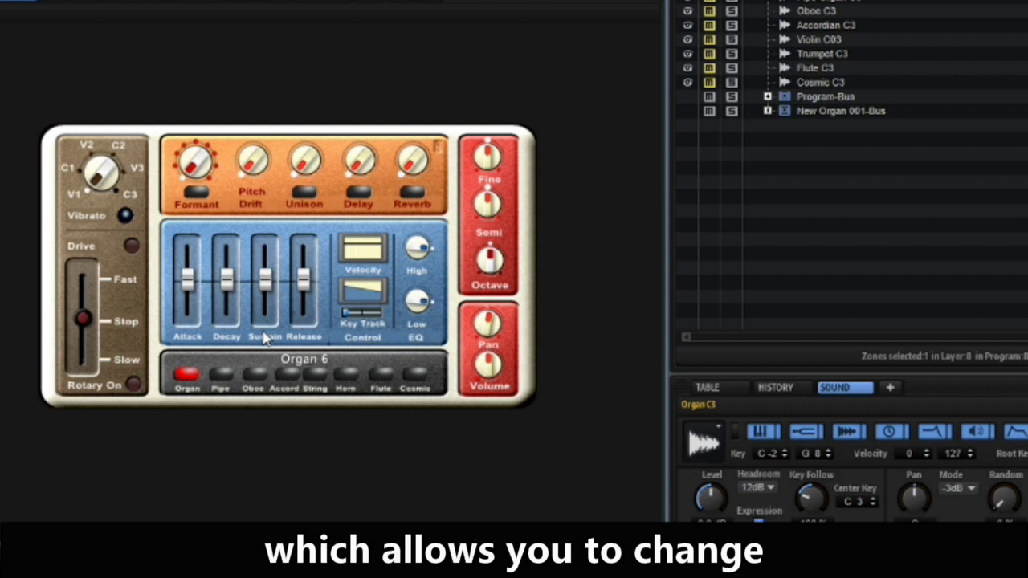
drag(350, 312, 362, 316)
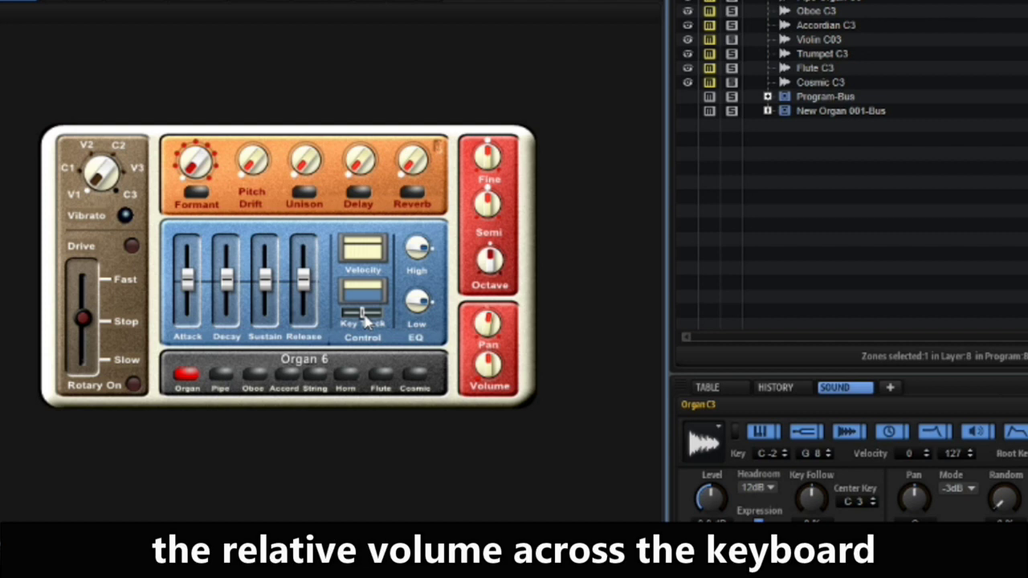
drag(366, 320, 452, 324)
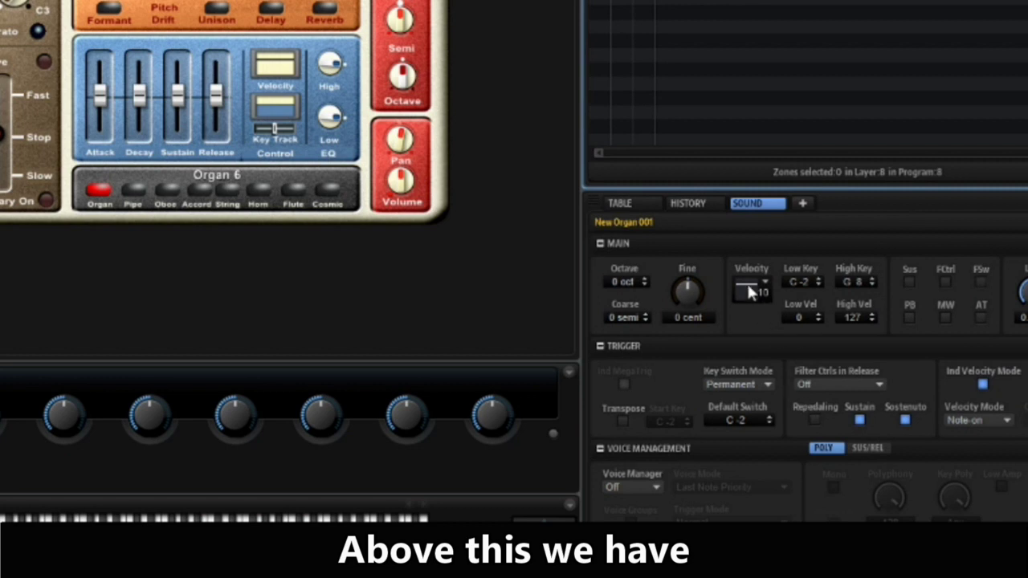
- Set the velocity curve to Constant (127) in the dropdown, then toggle it to Linear on the macro page
click(749, 287)
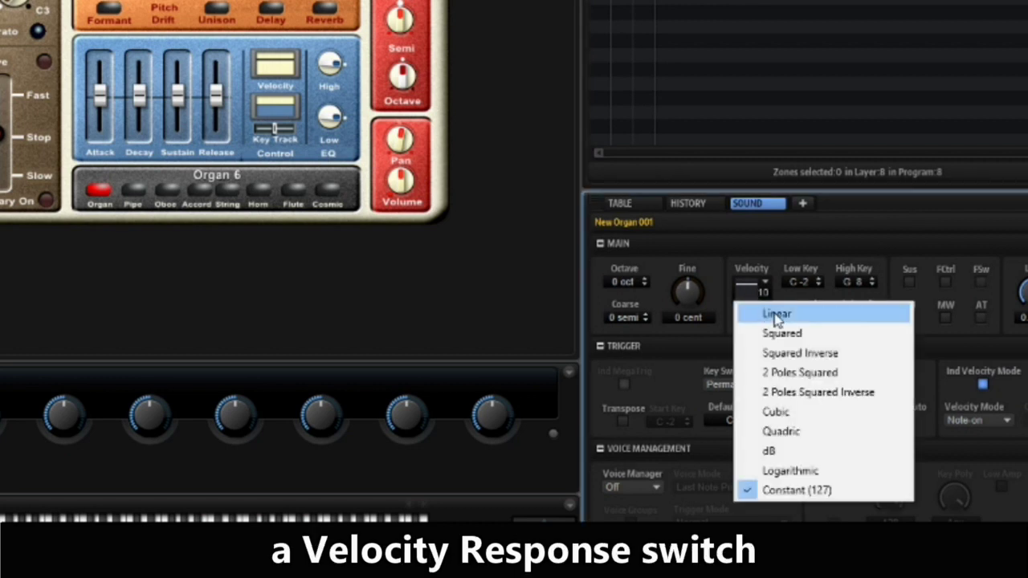
click(775, 315)
click(754, 289)
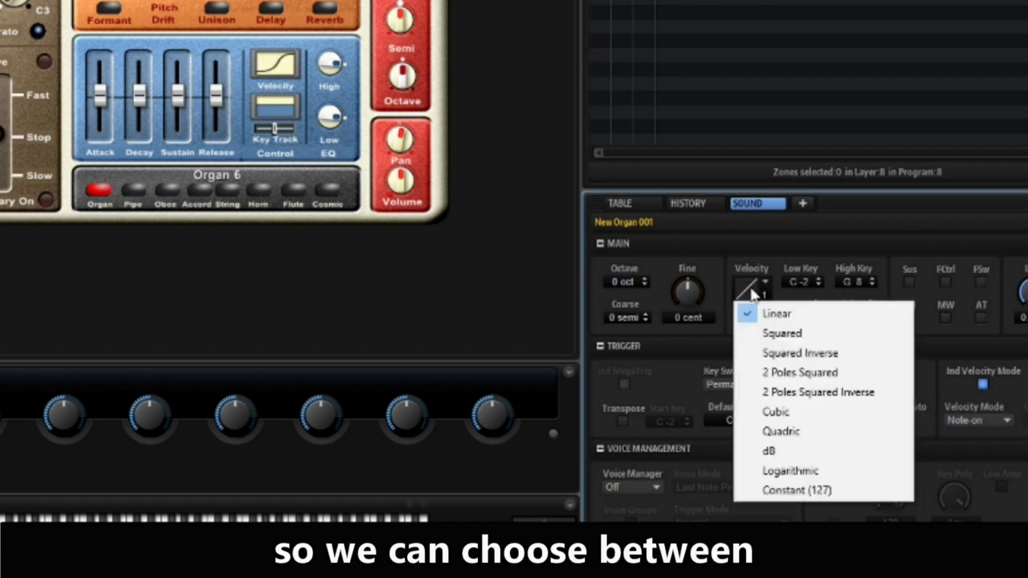
click(791, 489)
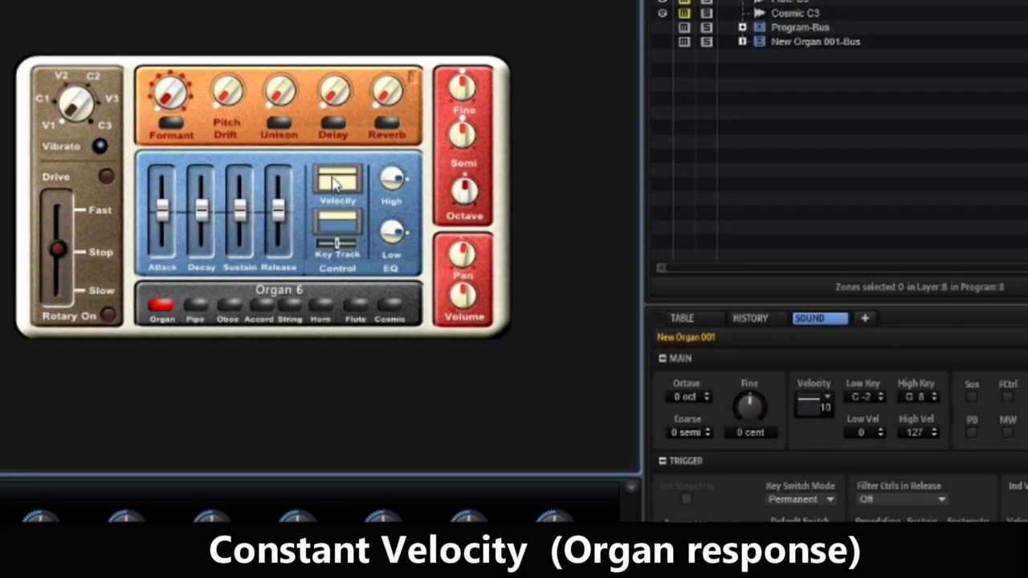
click(336, 183)
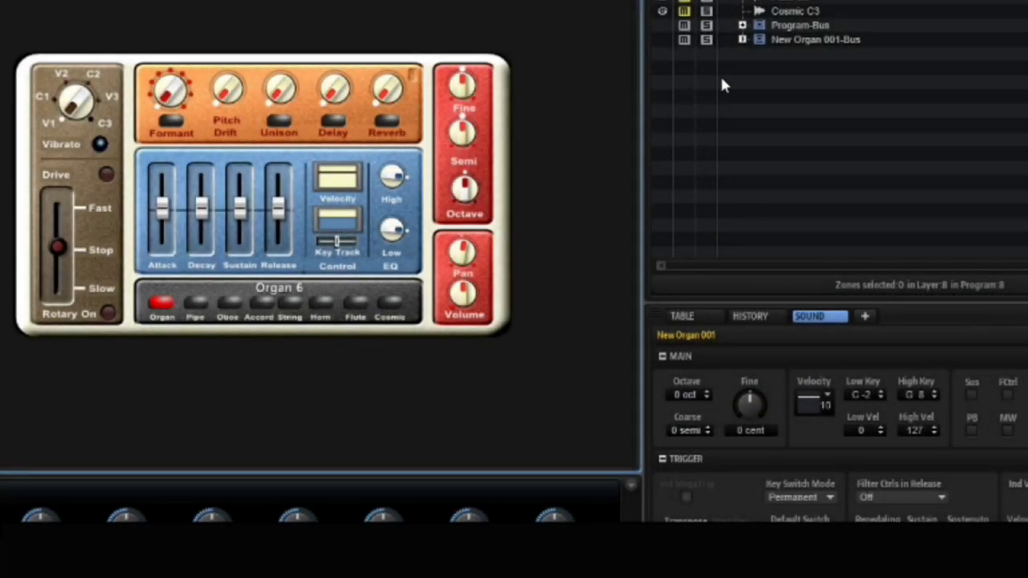
- On the Program-Bus DJ EQ, turn the High band down and cut Low to -14.2 dB
click(742, 25)
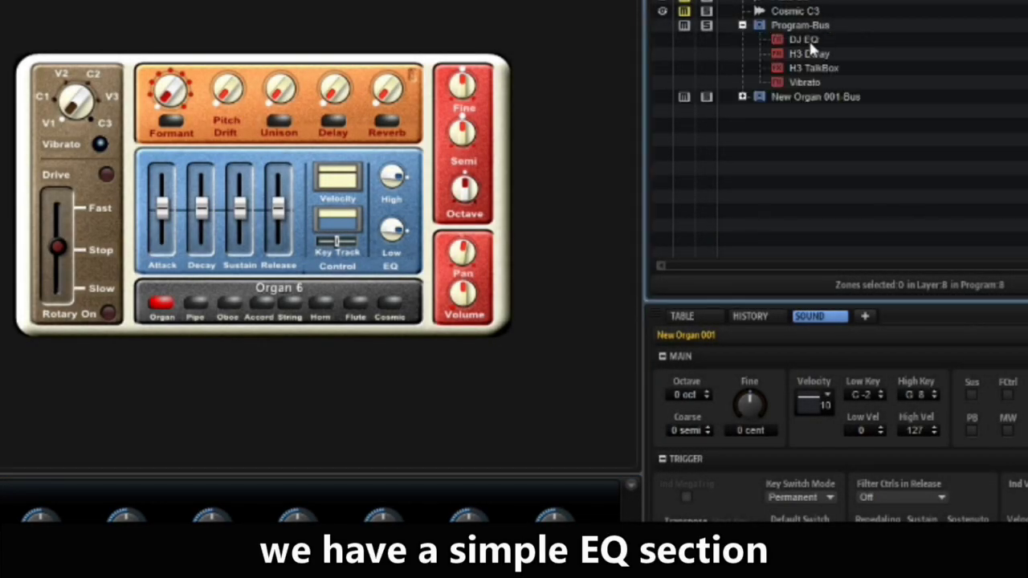
click(804, 40)
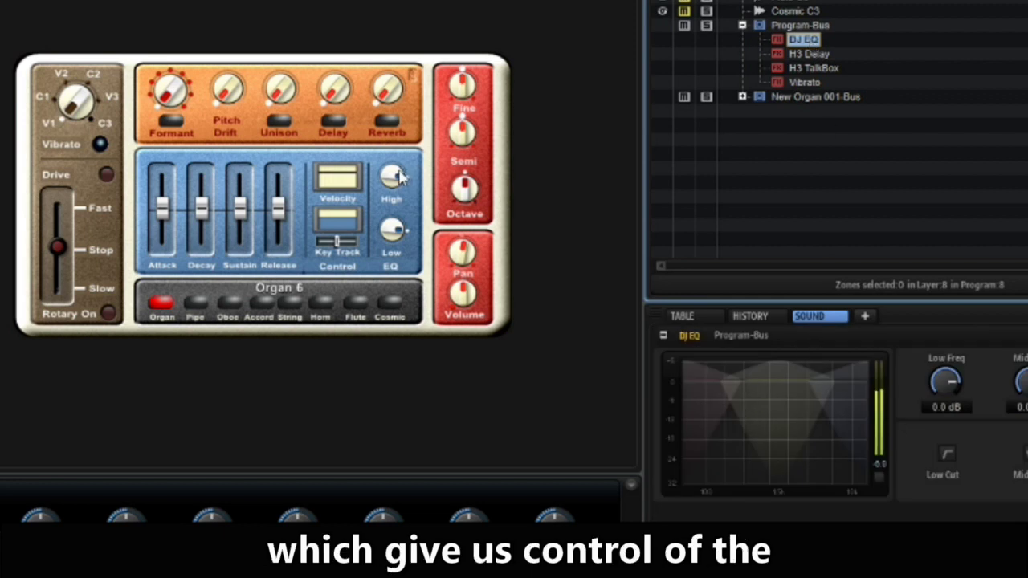
mouse_move(402, 176)
mouse_down()
mouse_move(408, 312)
mouse_move(399, 335)
mouse_move(414, 167)
mouse_up()
mouse_move(396, 228)
mouse_down()
mouse_move(402, 358)
mouse_move(389, 273)
mouse_move(408, 231)
mouse_move(396, 237)
mouse_up()
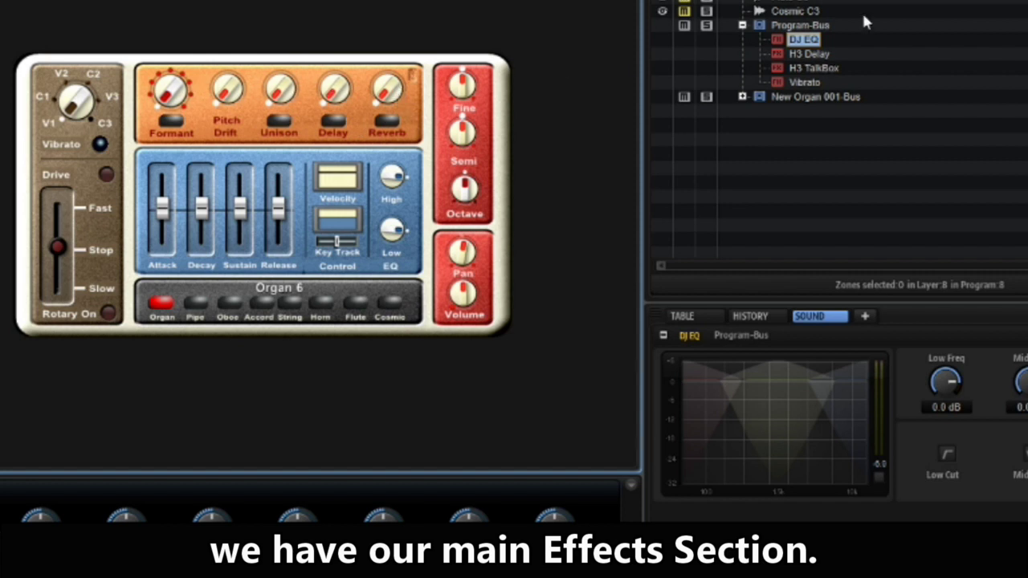
- Show the New Organ 001-Bus Reverb settings and toggle the reverb on, then off again
click(742, 96)
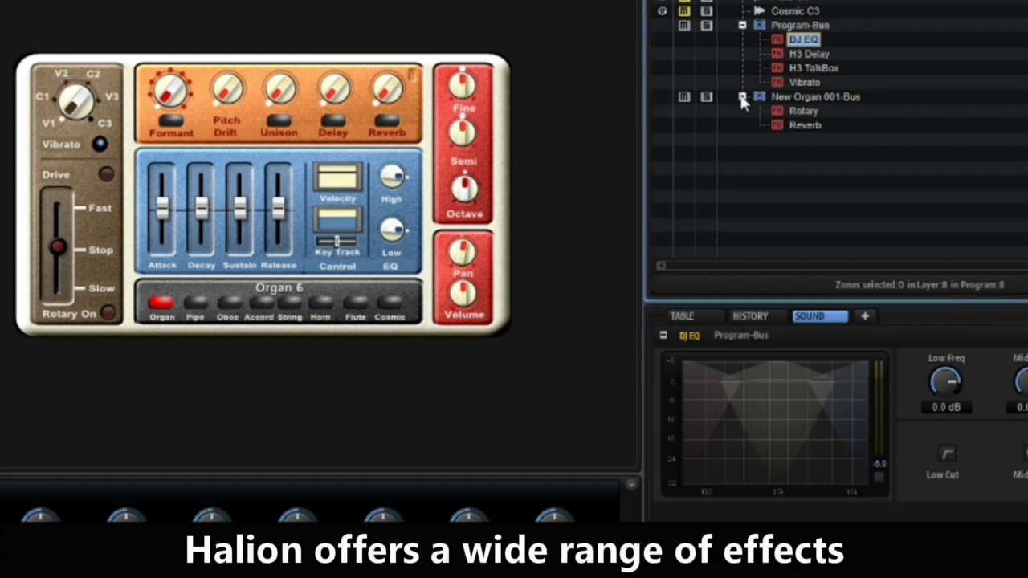
click(797, 125)
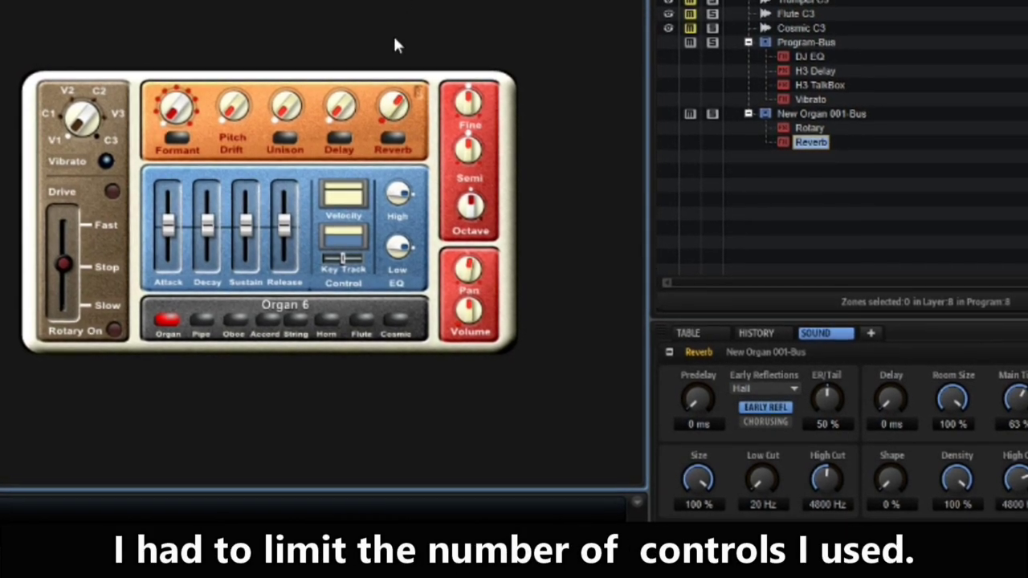
click(395, 141)
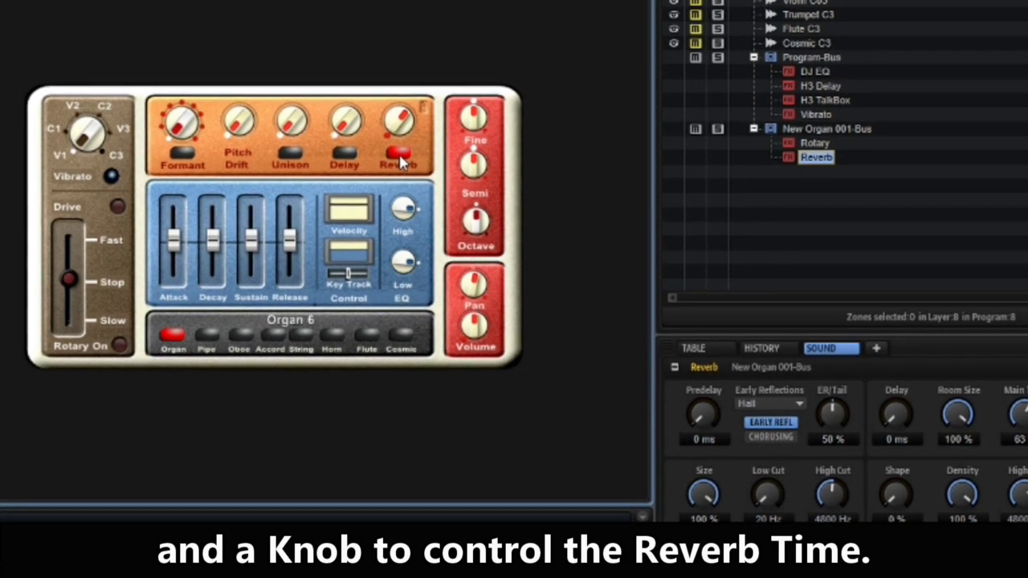
click(401, 159)
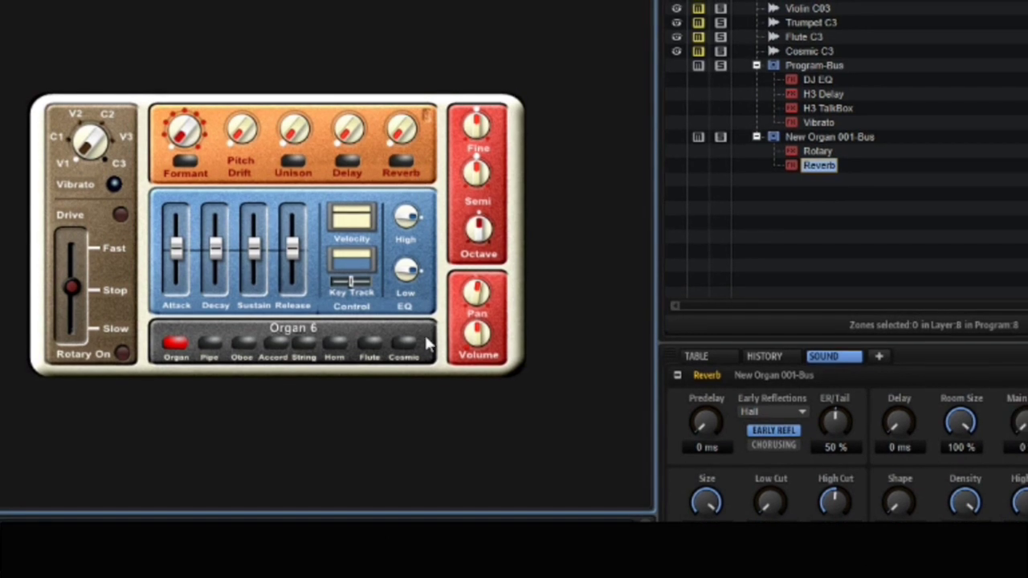
- Select H3 Delay, switch the delay on and raise its time from 0.002 s to 0.038 s
click(822, 95)
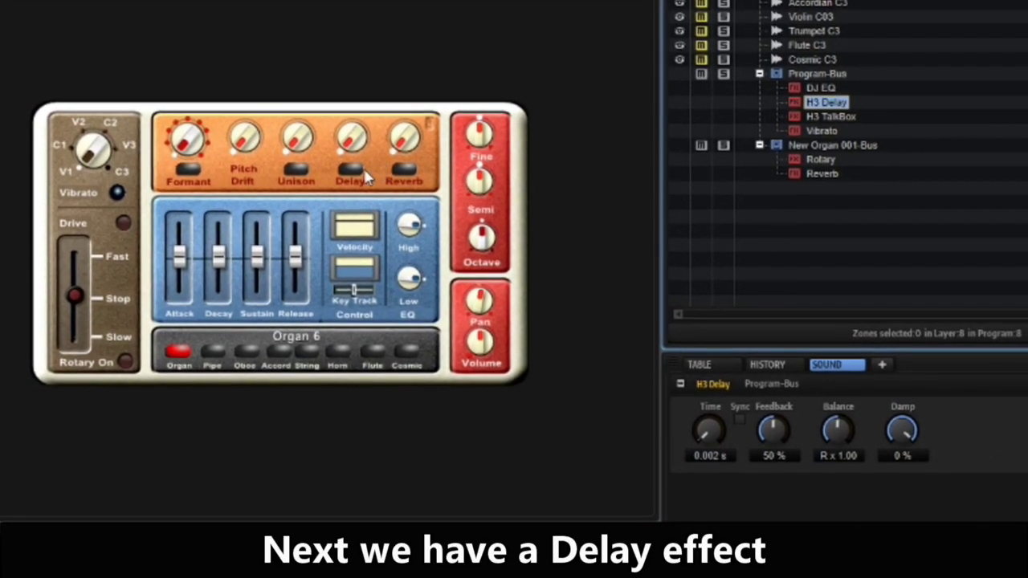
click(348, 172)
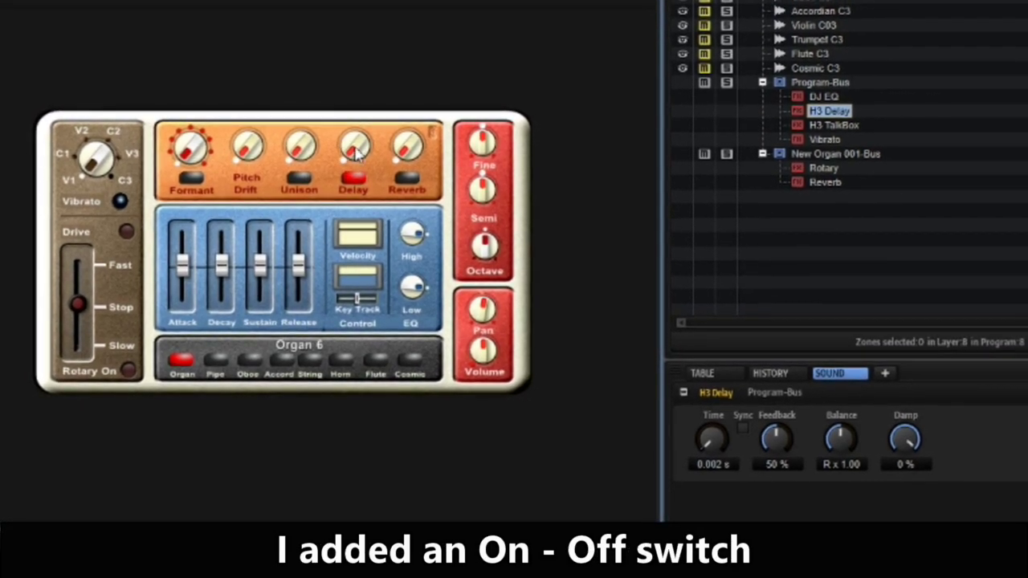
drag(356, 145, 373, 128)
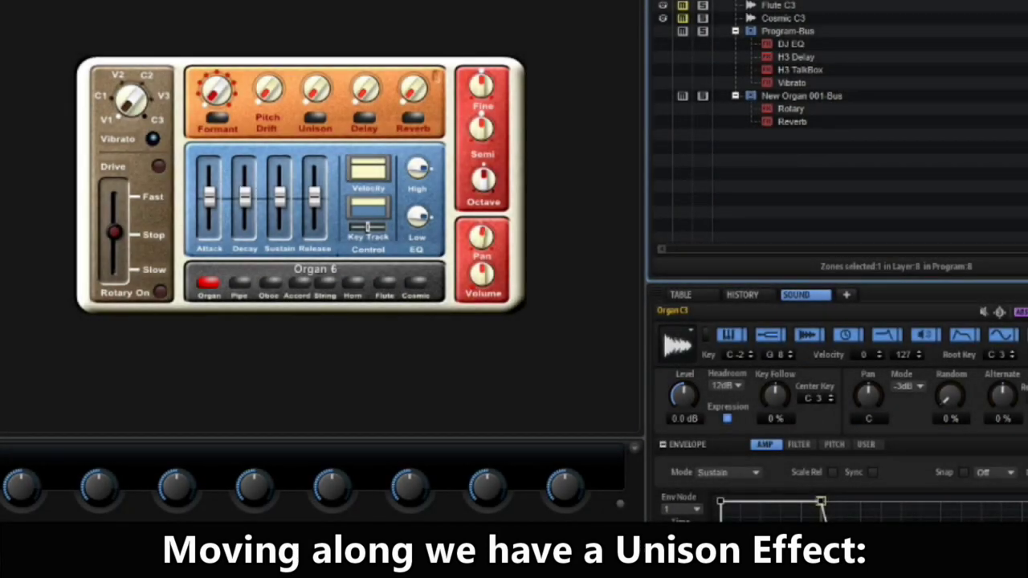
- Turn unison on with 41 cent detune, set Pitch Random to 9.50 % and add slight pitch drift
scroll(835, 449, up, 10)
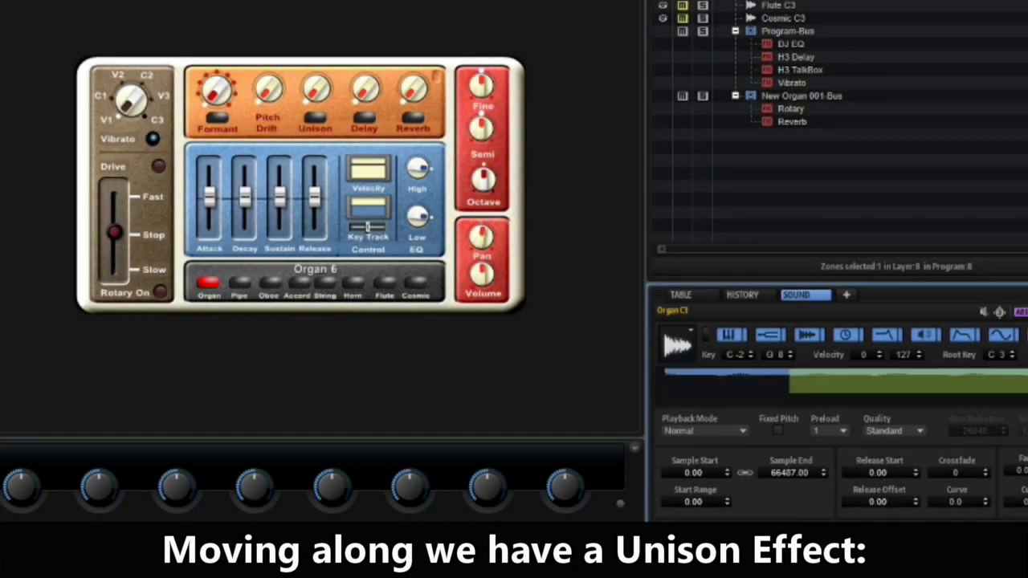
scroll(836, 450, up, 2)
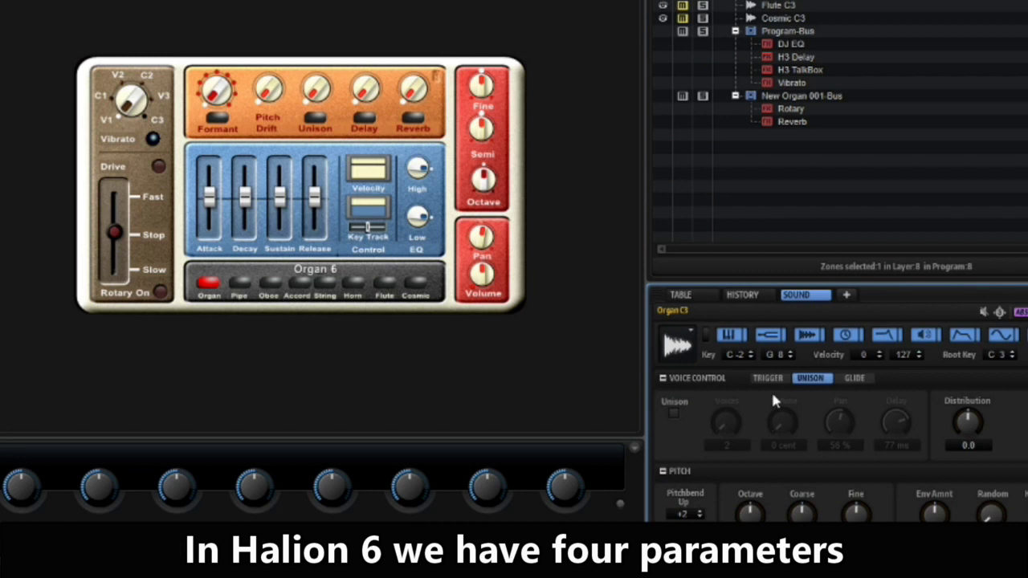
click(324, 120)
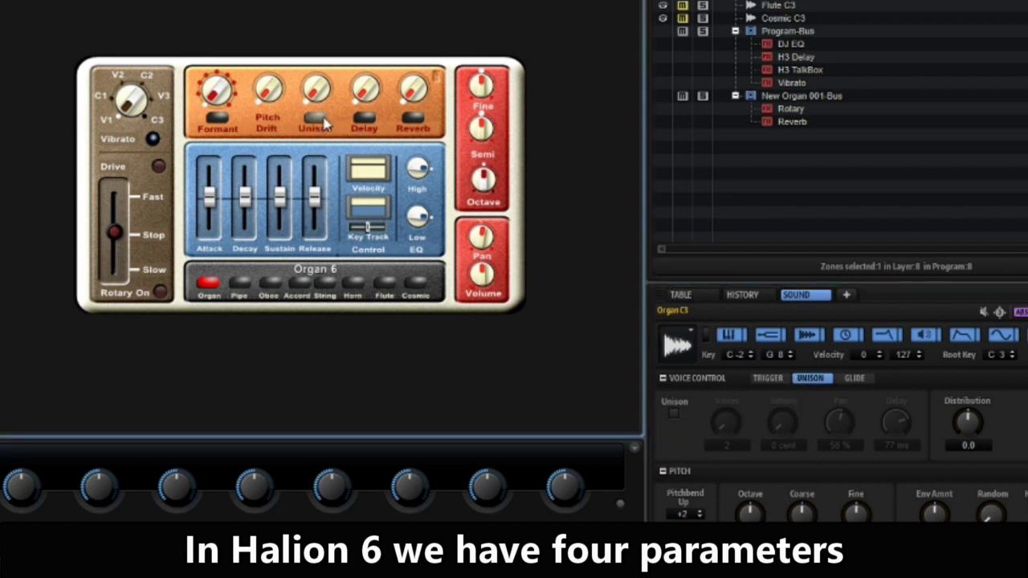
mouse_move(317, 95)
mouse_down()
mouse_move(325, 40)
mouse_move(322, 78)
mouse_up()
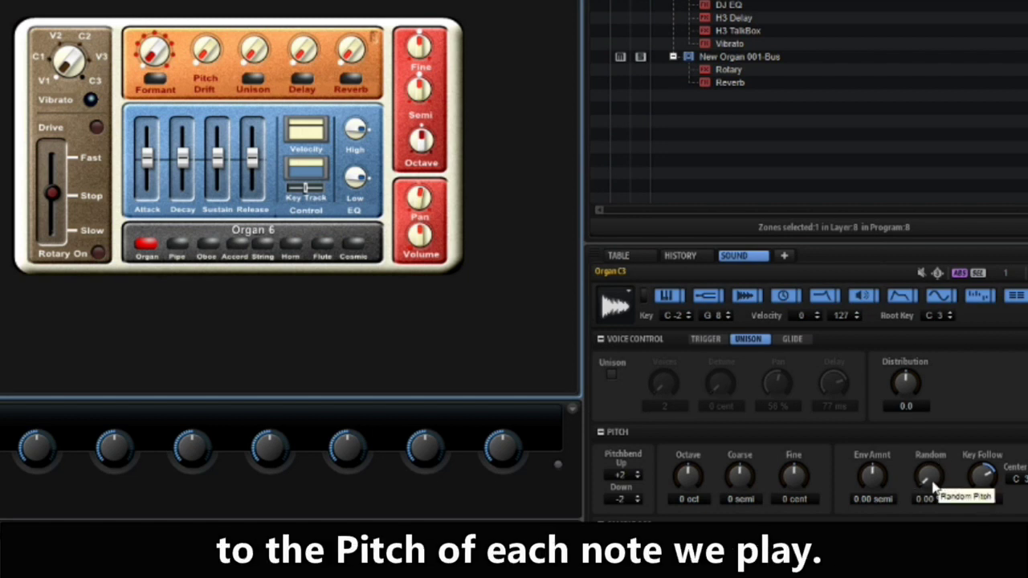
drag(932, 485, 949, 419)
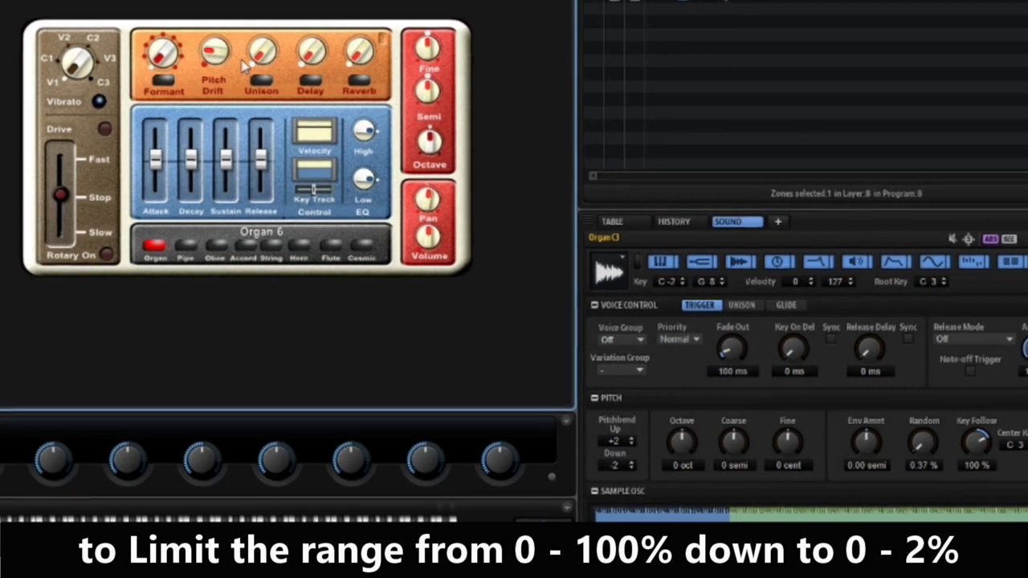
drag(918, 439, 918, 431)
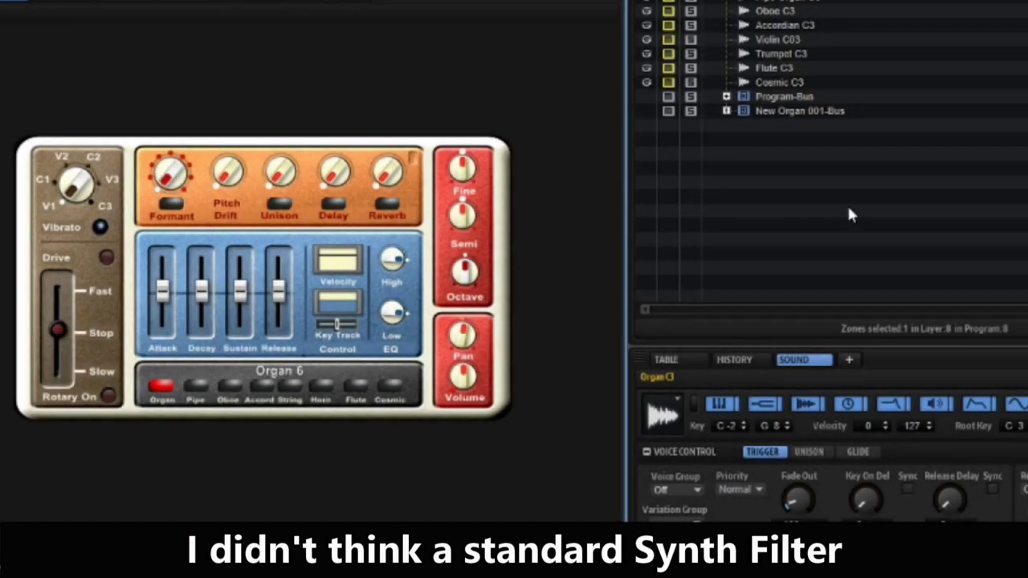
- Show the Program-Bus H3 TalkBox settings and change its vowel from OO to OH
click(726, 96)
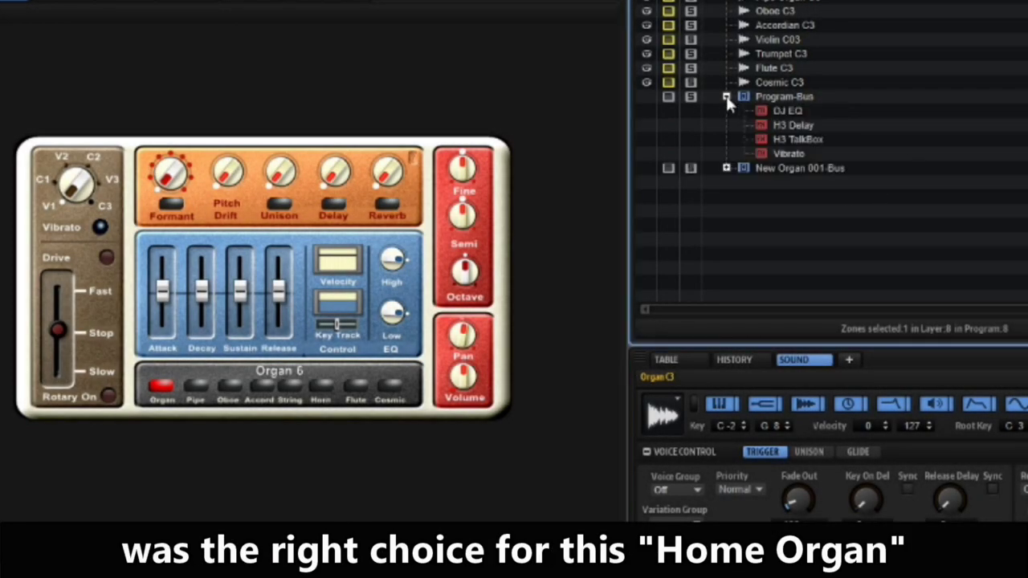
click(797, 140)
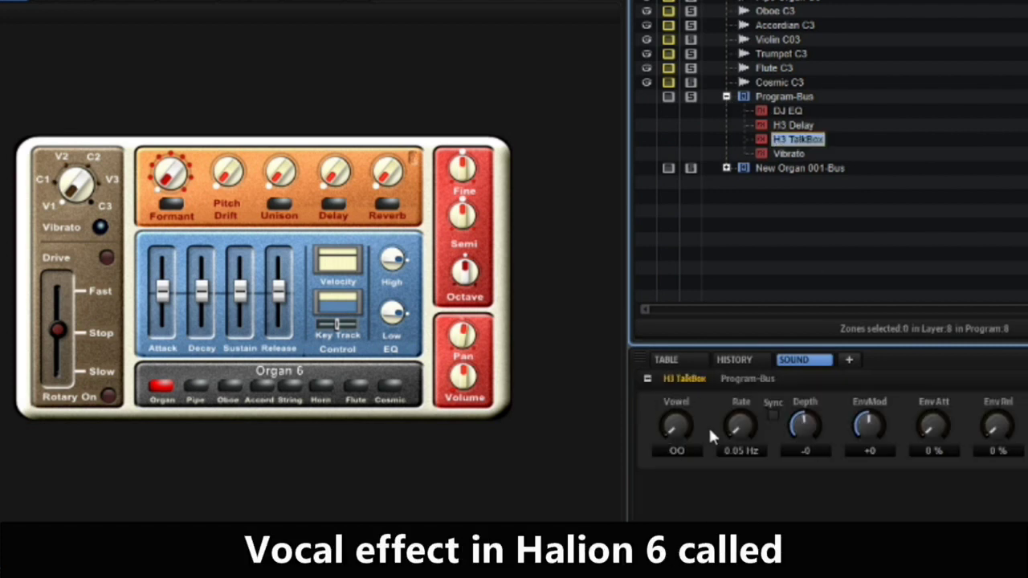
drag(677, 422, 688, 459)
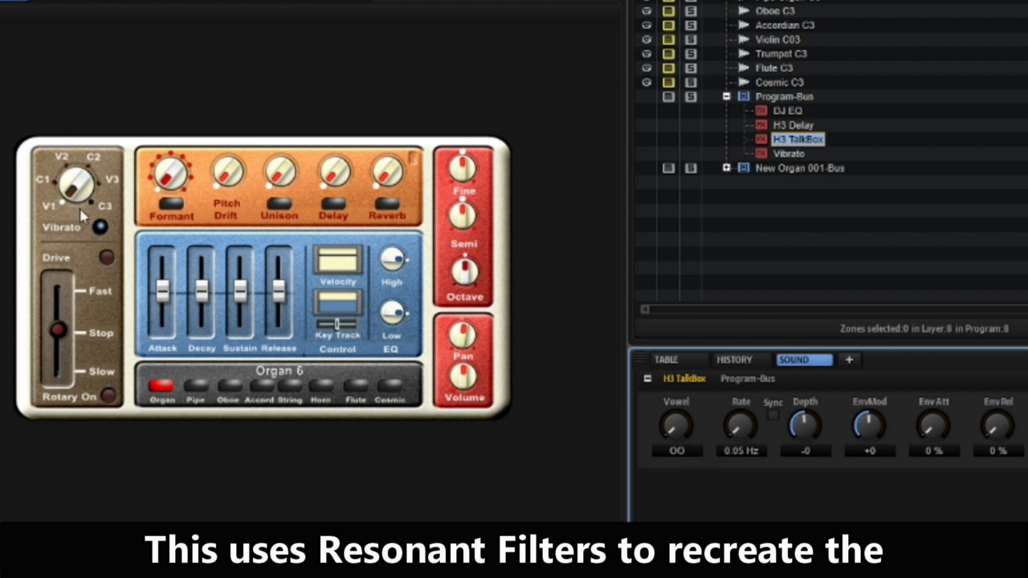
- Switch Formant on, sweep it toward OU and back to OO, then switch Formant off
click(173, 204)
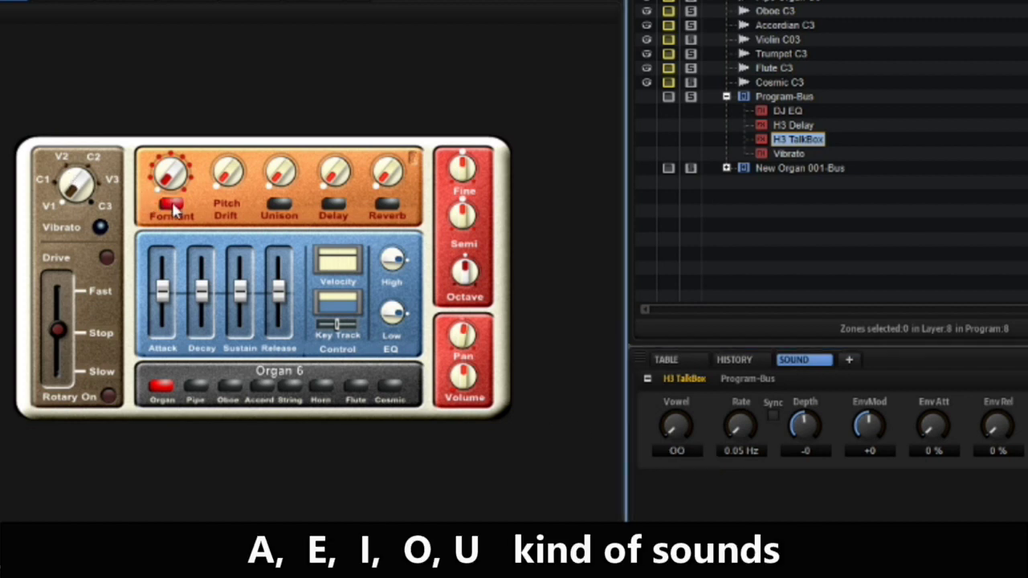
drag(170, 187, 199, 34)
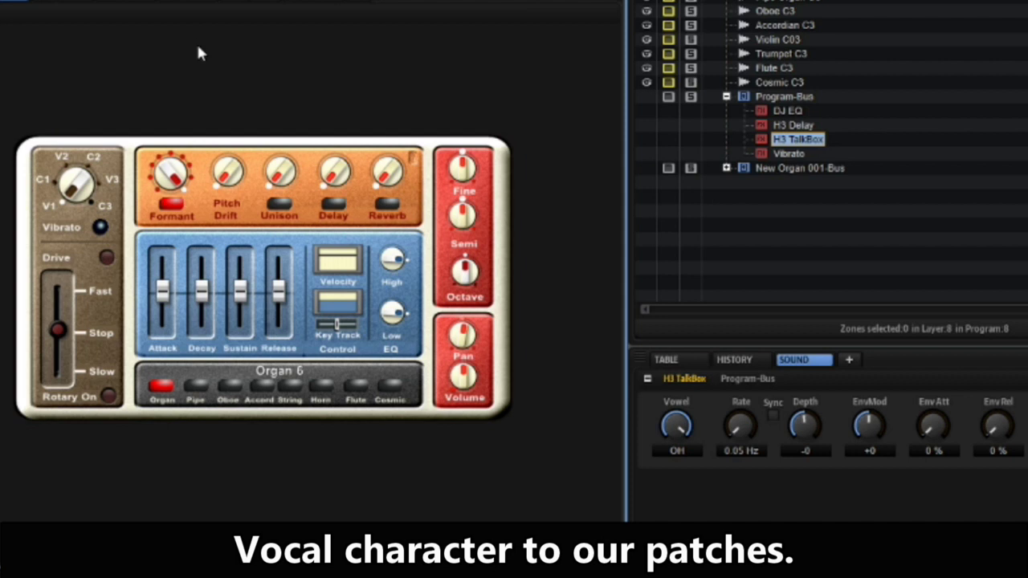
drag(189, 160, 209, 183)
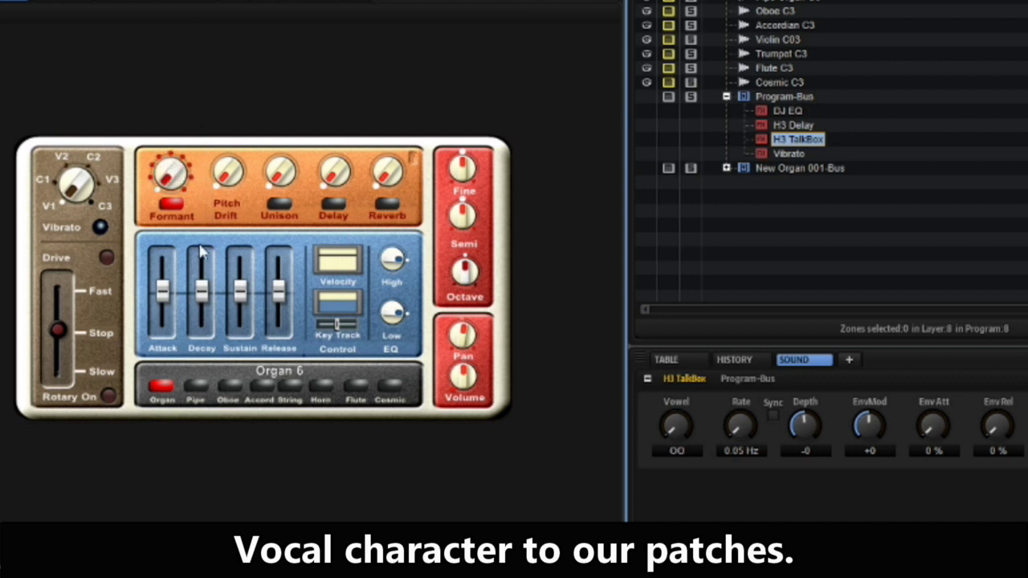
click(172, 203)
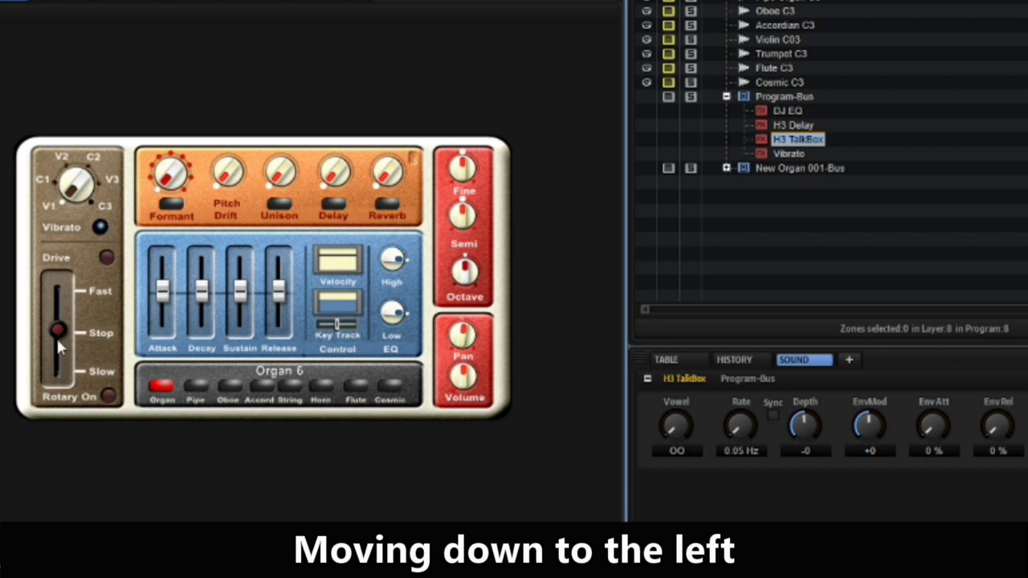
- Show the New Organ 001-Bus Rotary settings and switch the rotary speaker on
click(726, 169)
click(786, 183)
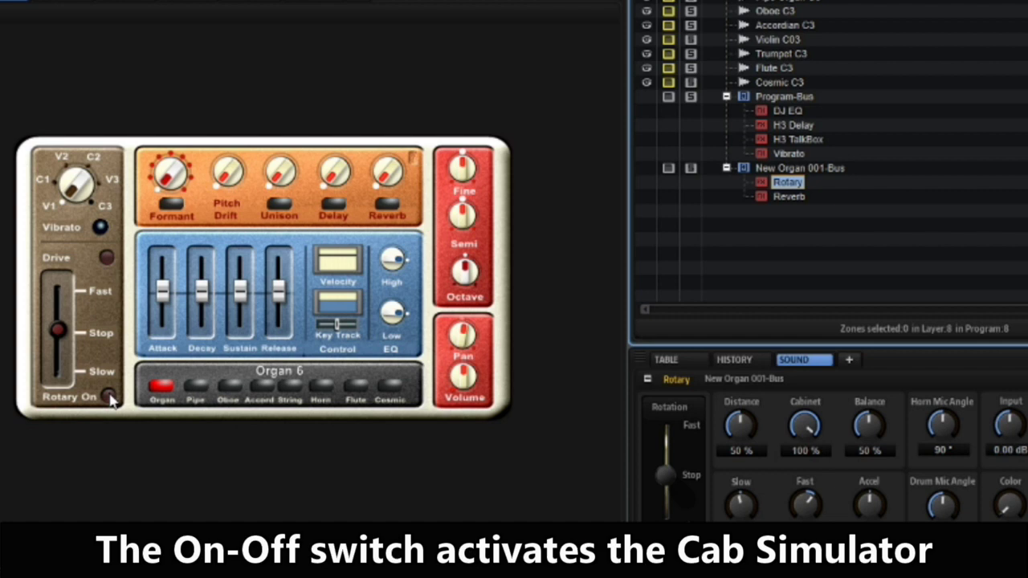
click(110, 396)
click(109, 397)
click(109, 396)
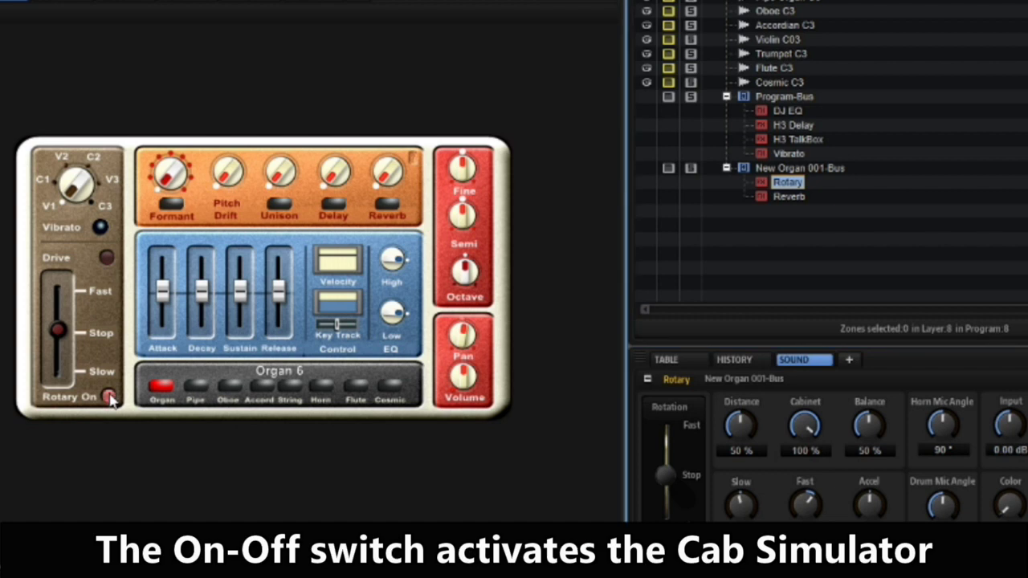
- Set the rotor to Slow, then Fast, while toggling the Drive distortion off and on
click(109, 260)
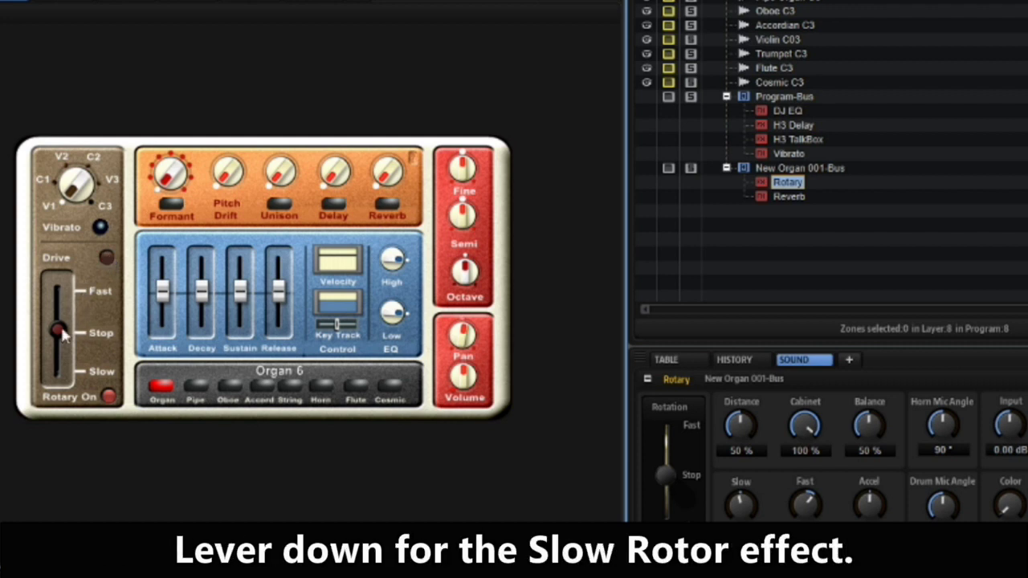
drag(66, 354, 65, 372)
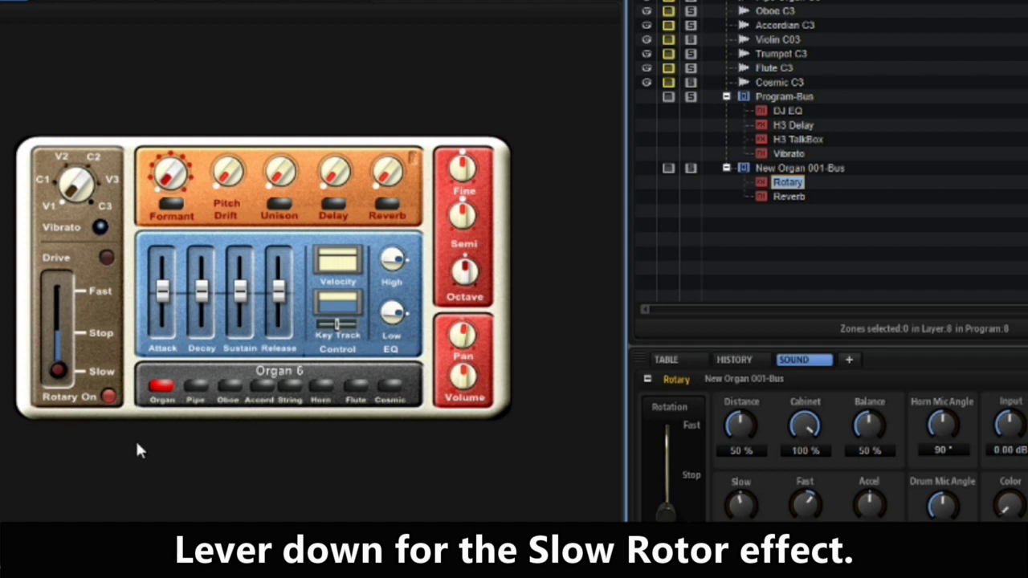
click(107, 258)
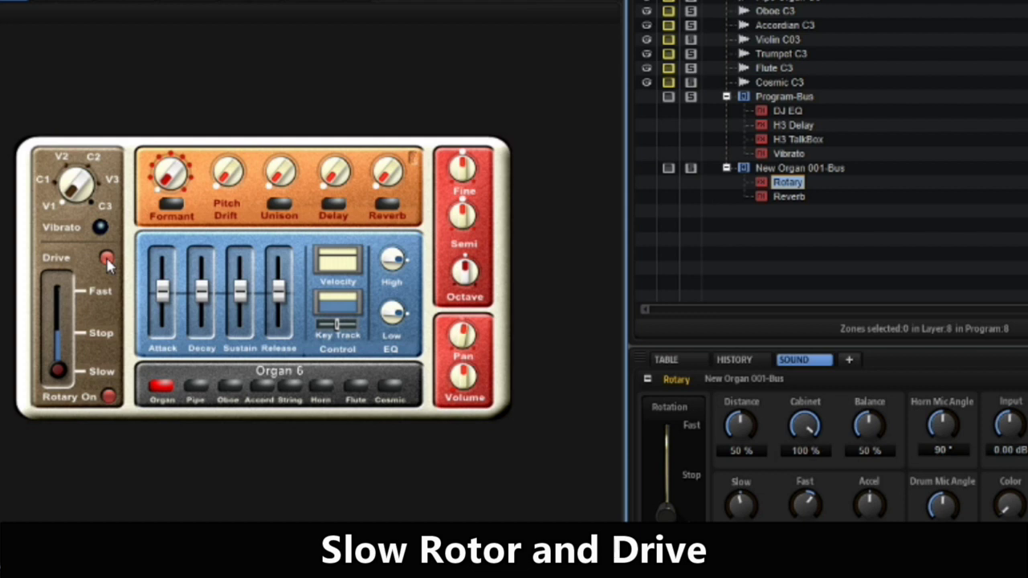
click(107, 259)
drag(64, 371, 79, 265)
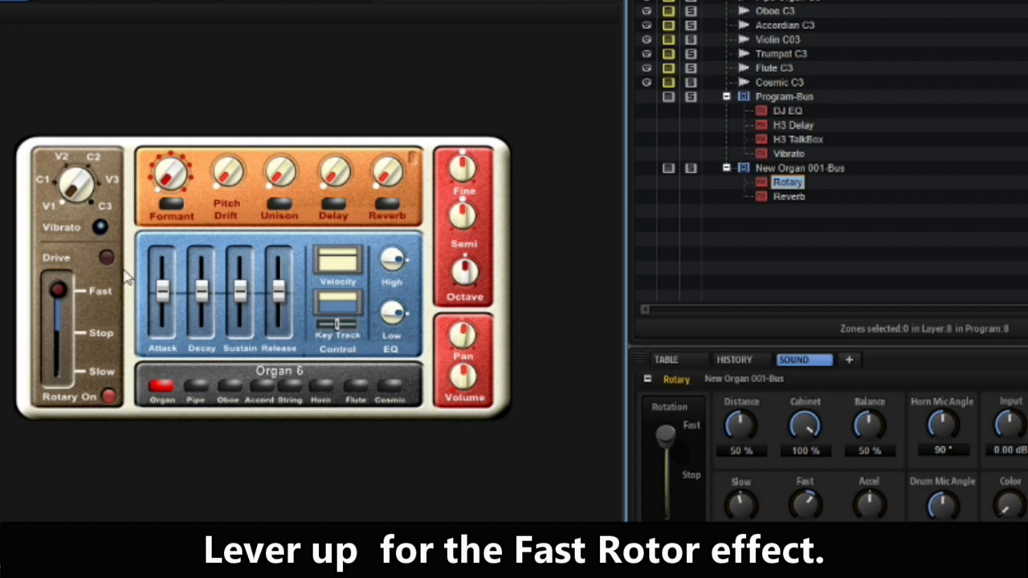
- Turn Drive on, stop the rotor, then switch Drive and the rotary speaker off
click(107, 261)
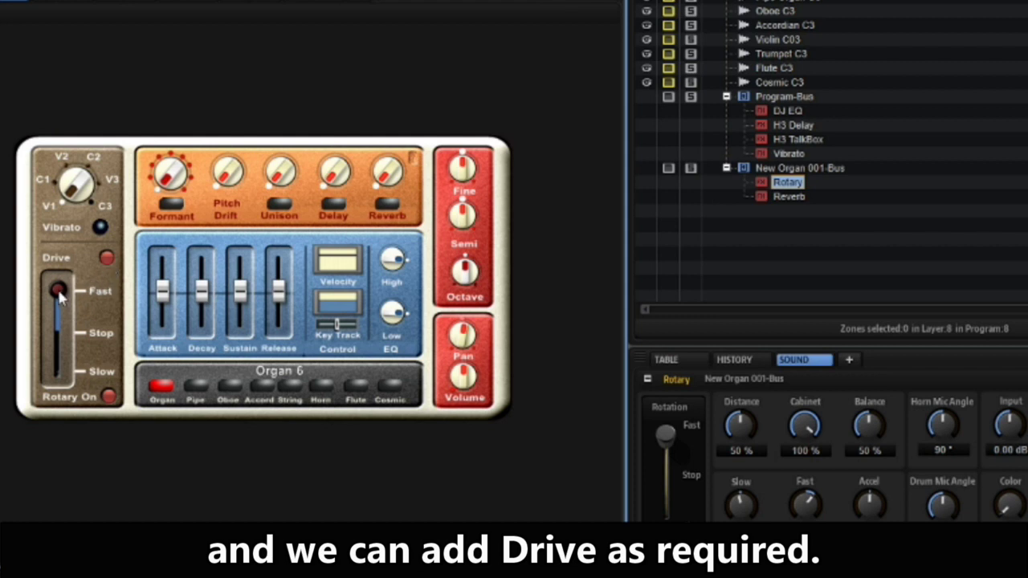
drag(59, 290, 58, 330)
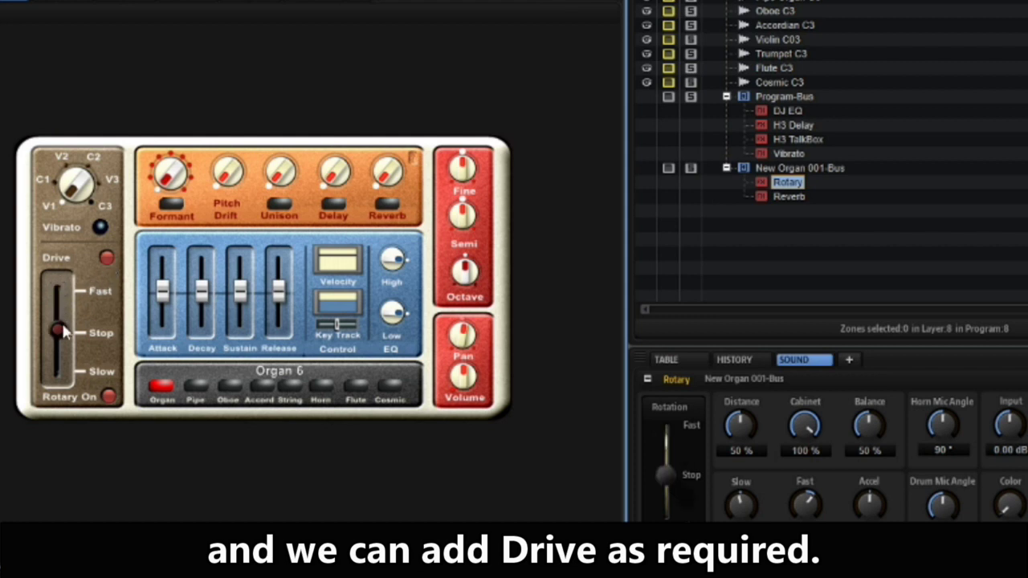
click(106, 261)
click(109, 398)
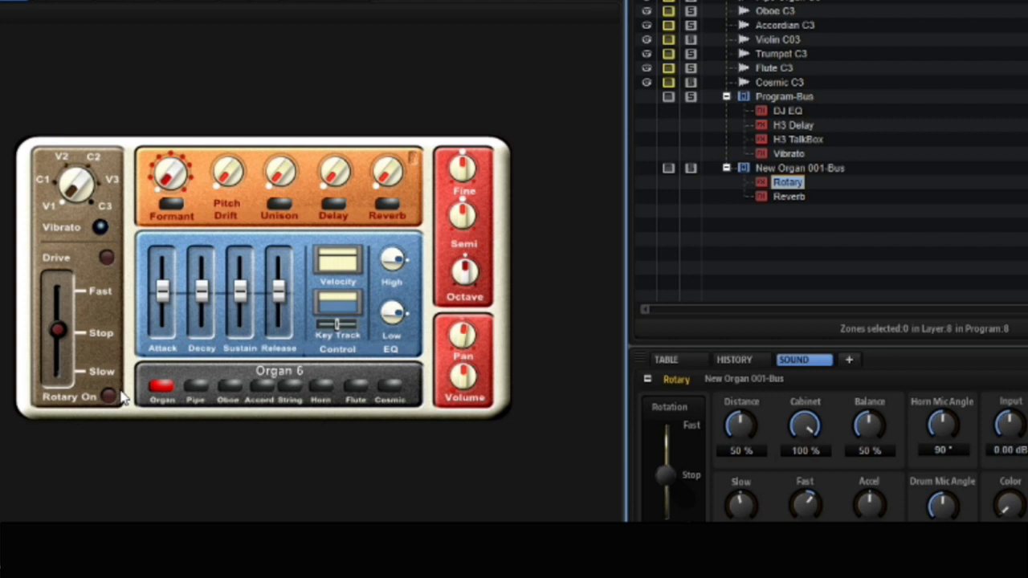
- Sweep the Vibrato effect's type from V1 to C3, then switch the organ's vibrato on and set its type
click(98, 185)
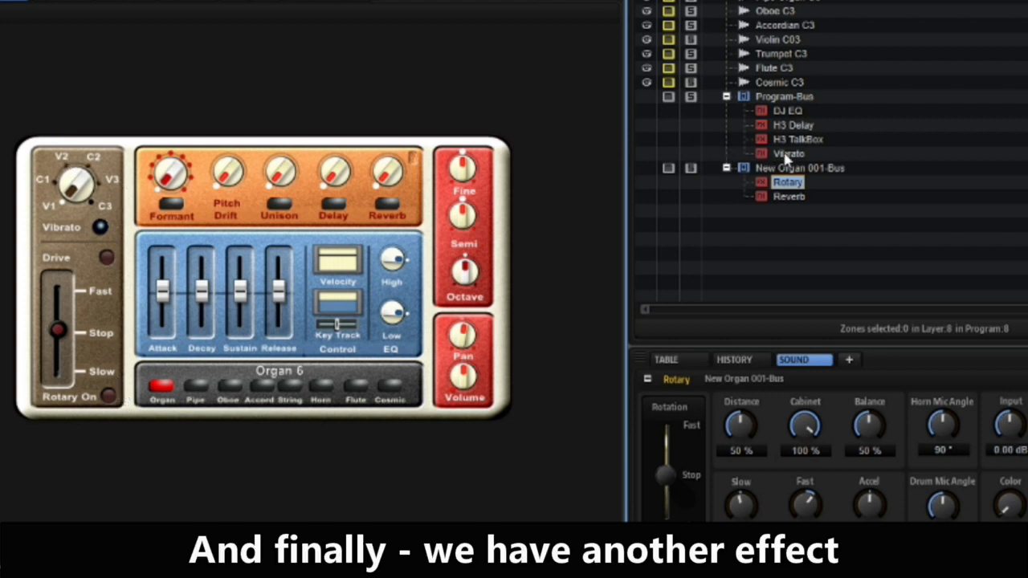
click(787, 154)
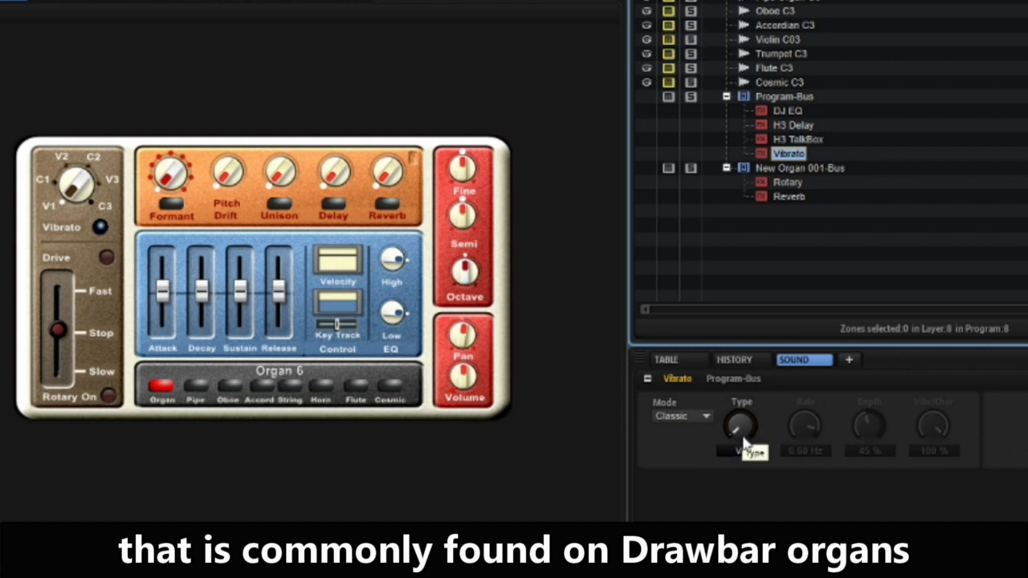
drag(741, 432, 757, 504)
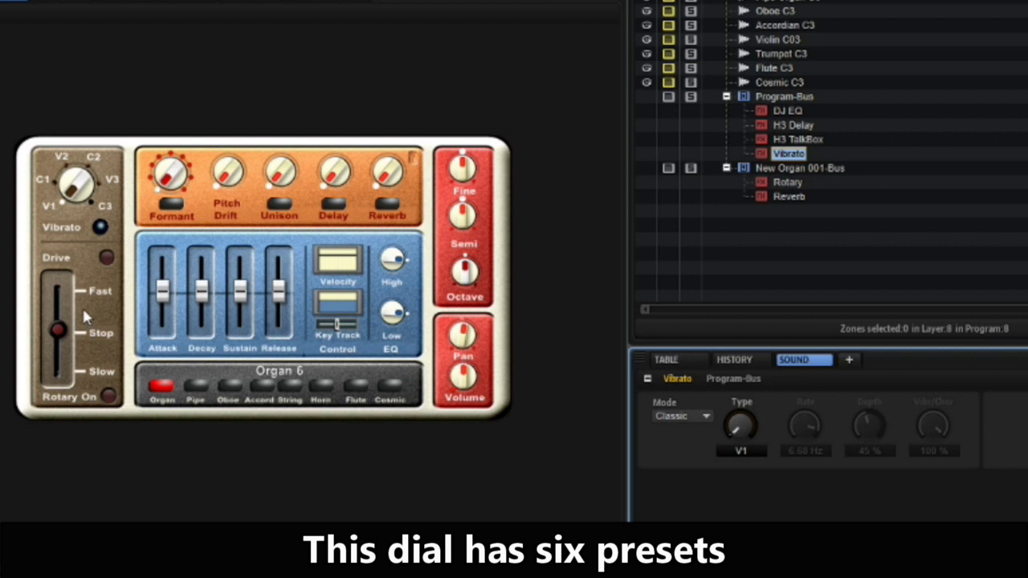
click(100, 228)
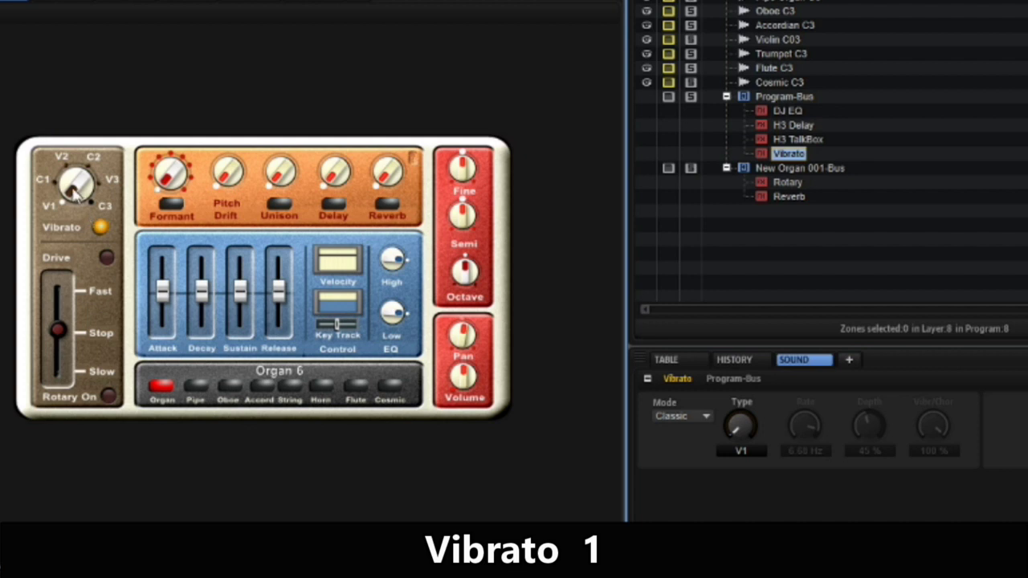
drag(75, 190, 181, 133)
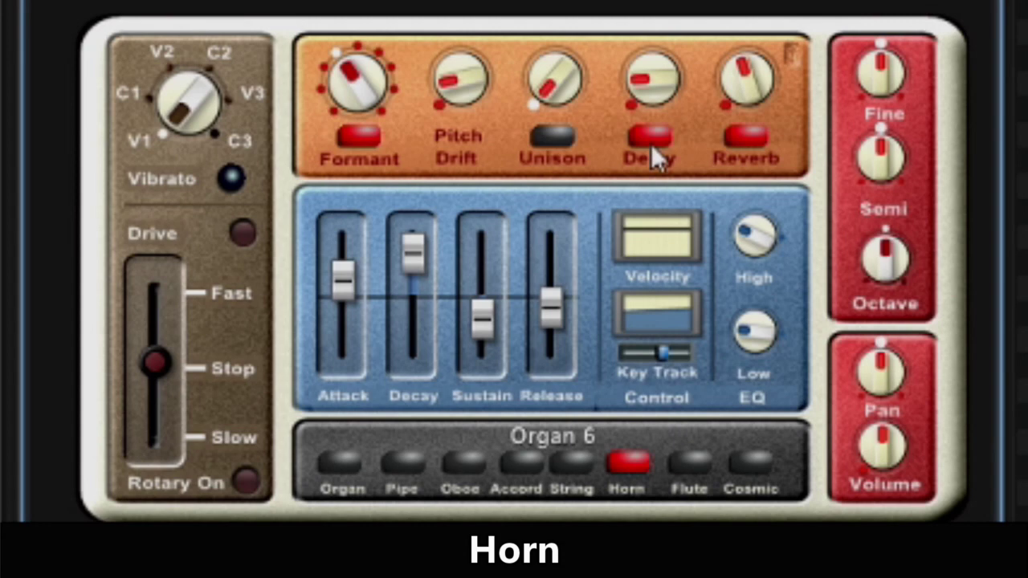
- Switch the Delay effect off while auditioning the presets
click(650, 142)
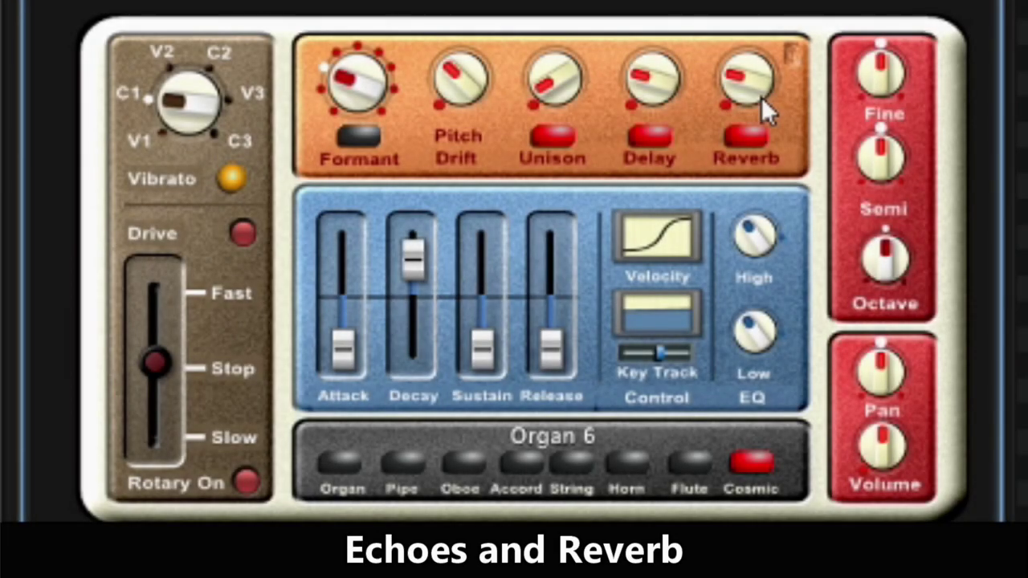
- Raise the Cosmic preset's Reverb amount
drag(761, 97, 779, 11)
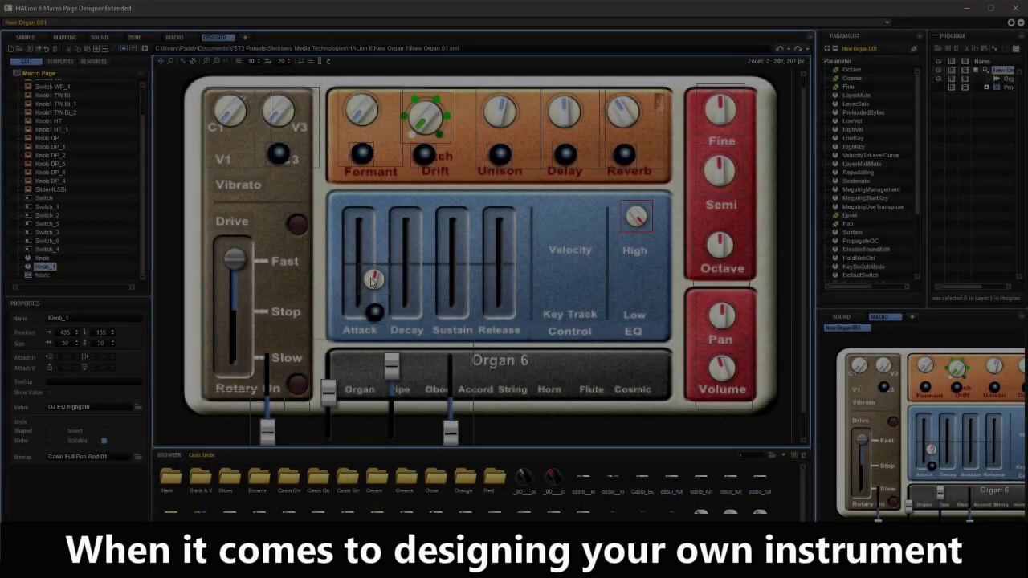
- Move the small knob and switch to the Low EQ area and shift the ADSR sliders right and down
drag(373, 278, 636, 271)
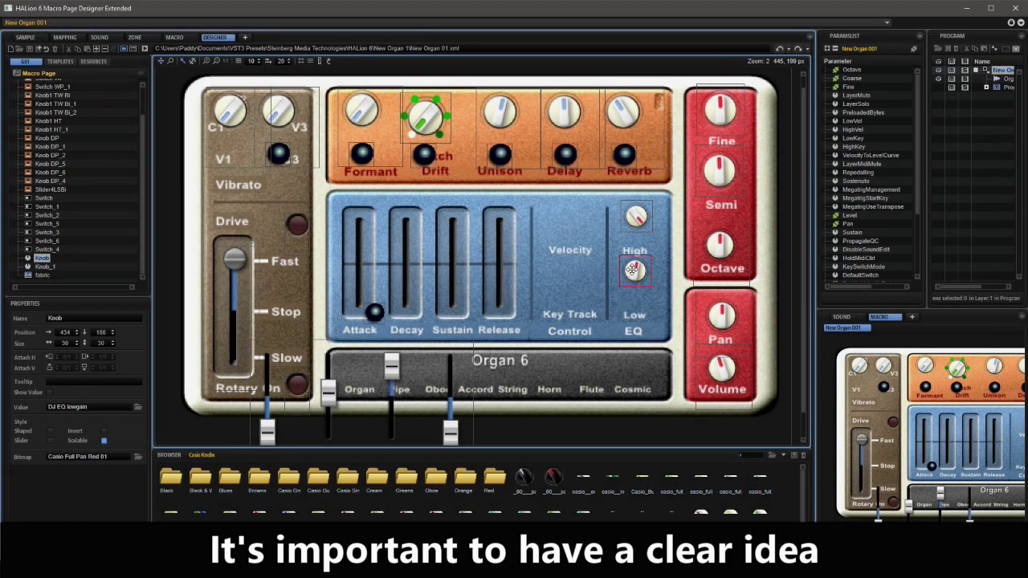
drag(375, 312, 635, 303)
click(537, 228)
drag(536, 228, 551, 236)
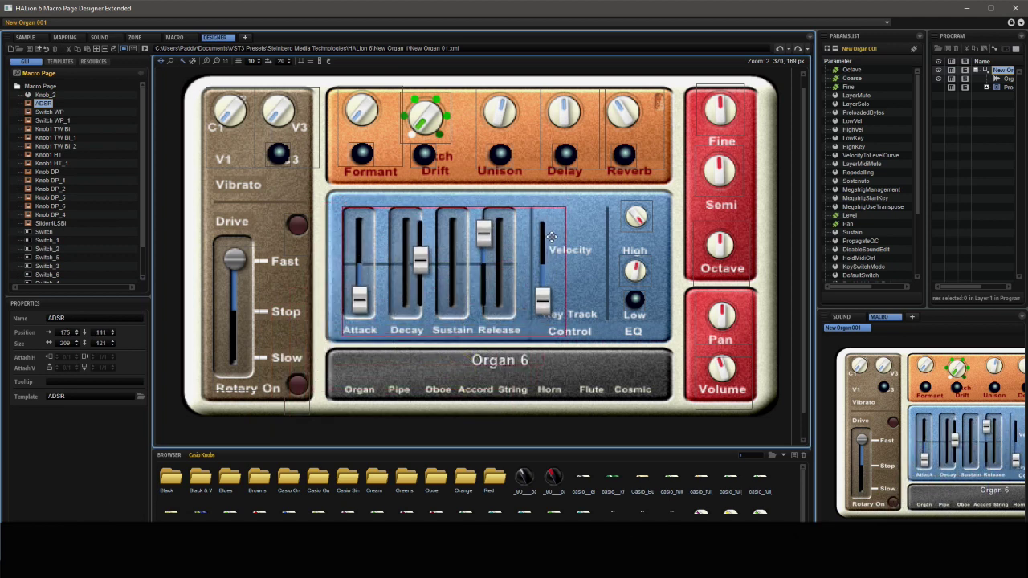